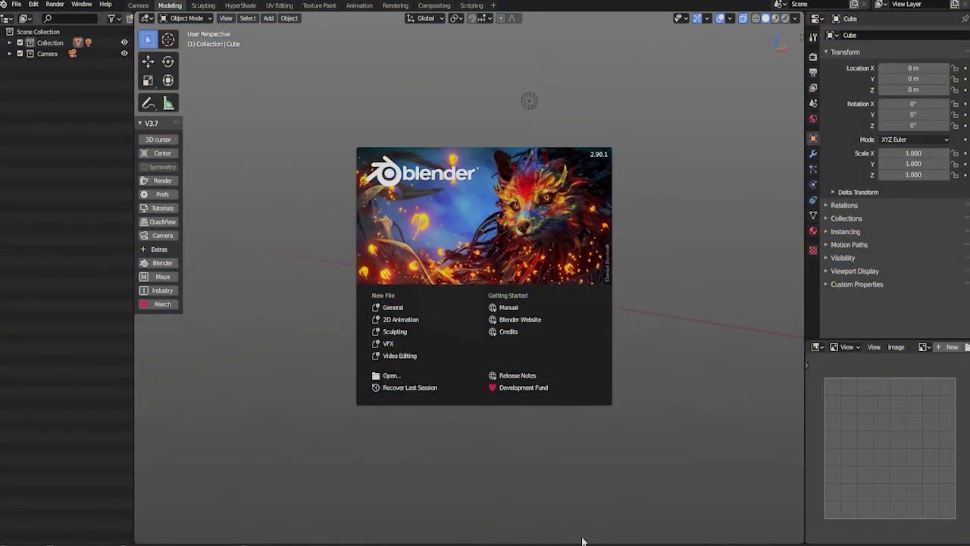
Dismiss the splash screen, split the viewport into quad view, and exclude the Camera collection from the scene.
left_click(395, 309)
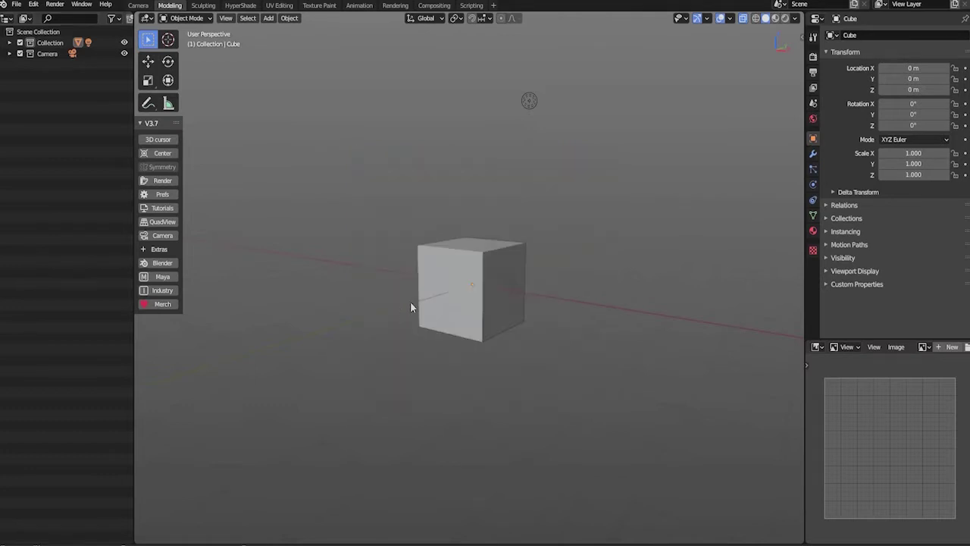
key("space")
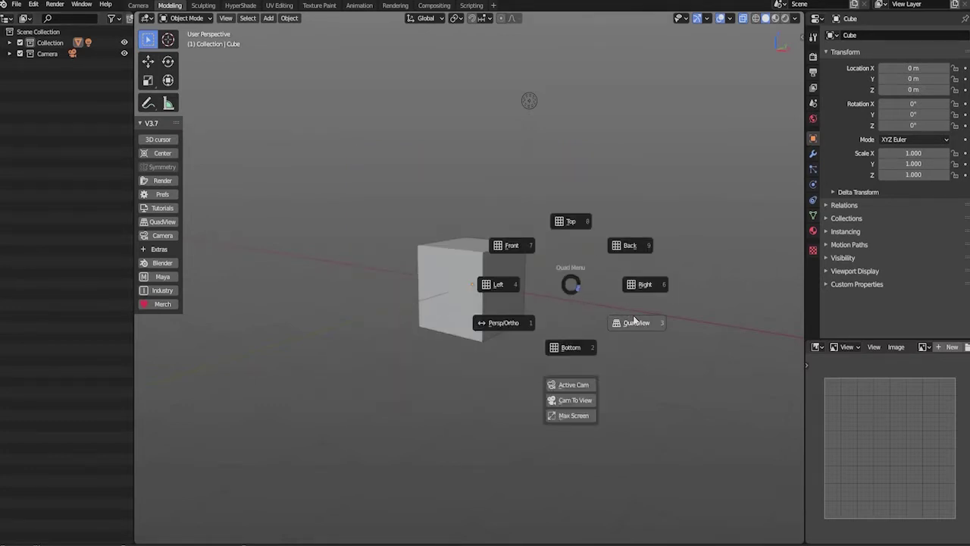
left_click(633, 316)
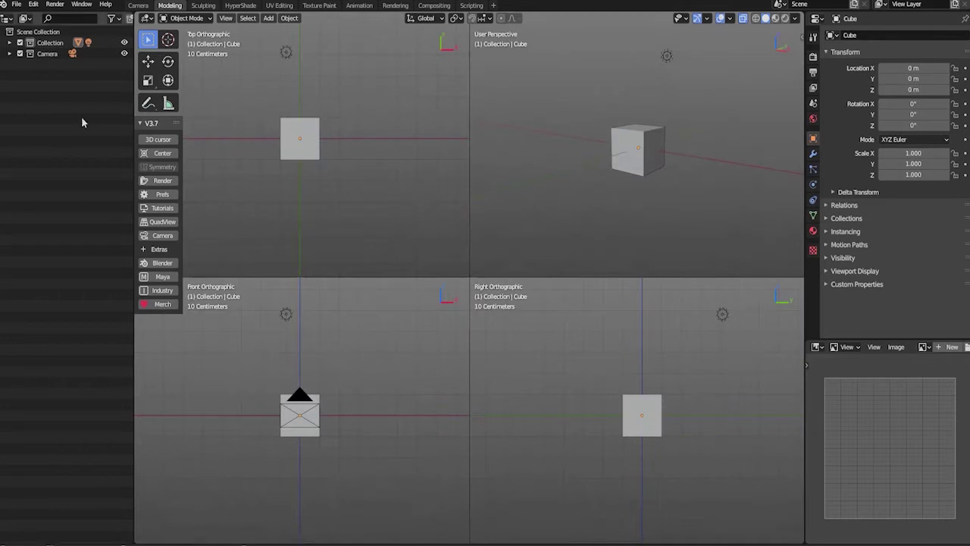
left_click(19, 54)
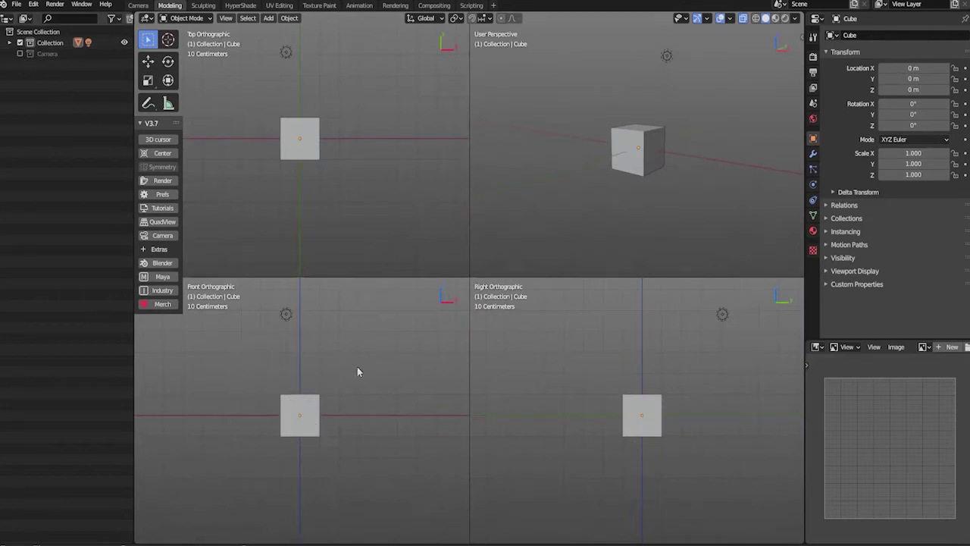
Add the front photo of the Nintendo cartridge from the project's REF folder as a reference image in the front view.
key("shift+a")
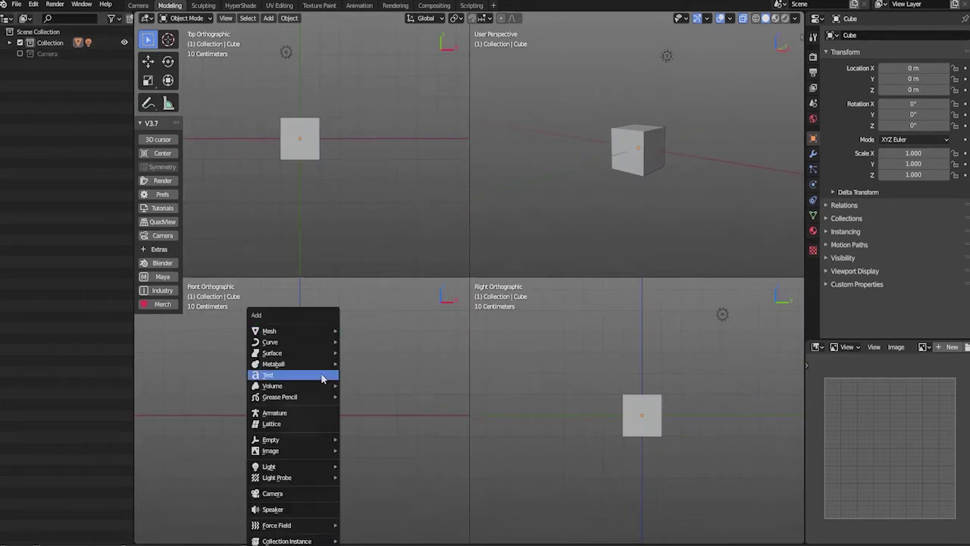
mouse_move(328, 447)
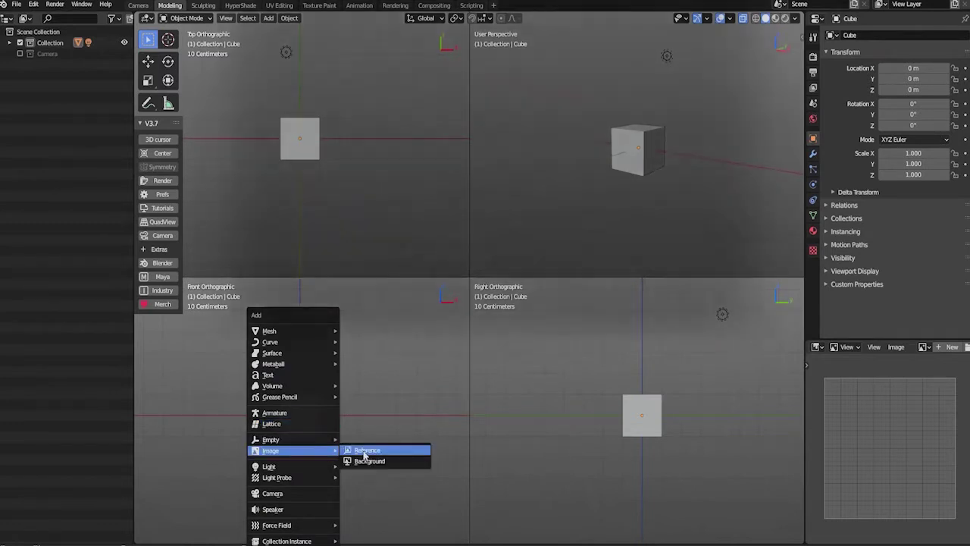
left_click(366, 448)
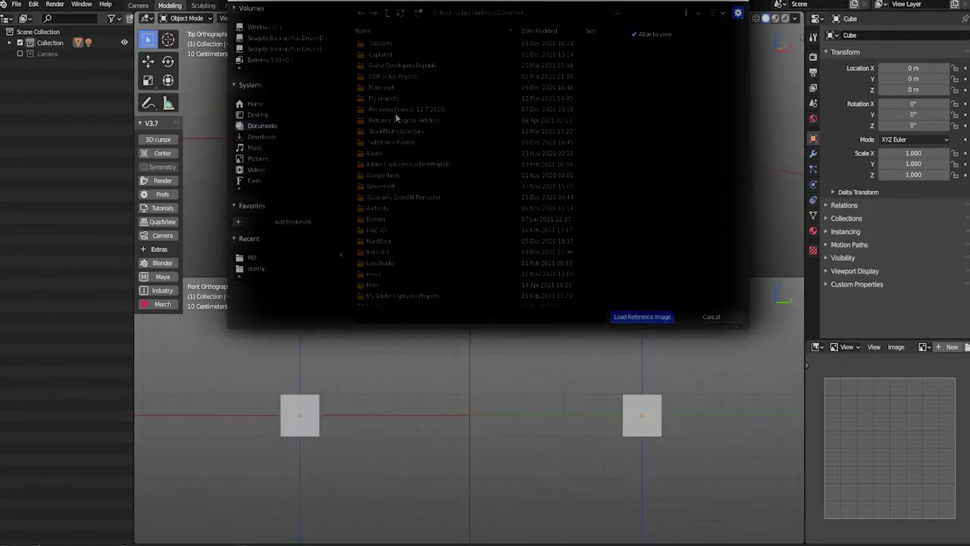
double_click(396, 221)
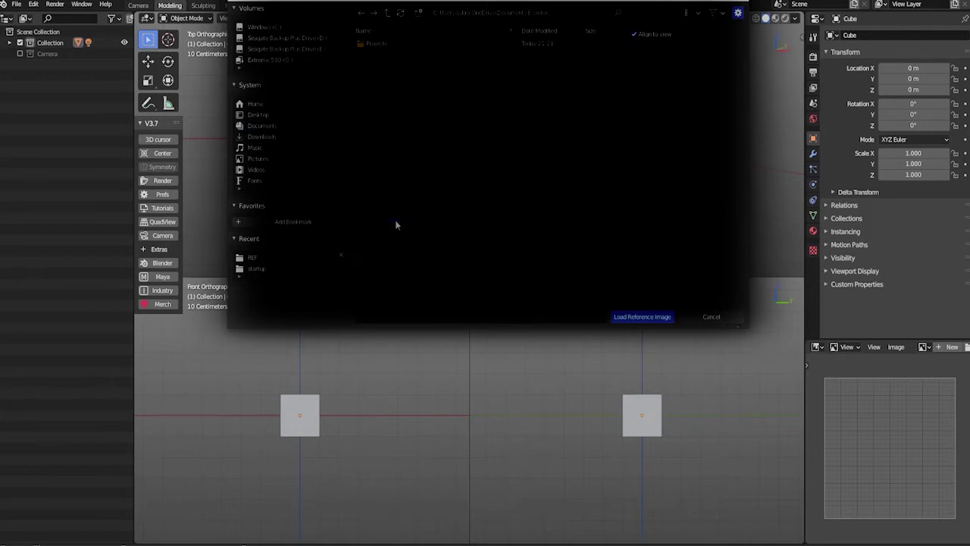
double_click(376, 46)
double_click(383, 45)
double_click(387, 55)
double_click(371, 43)
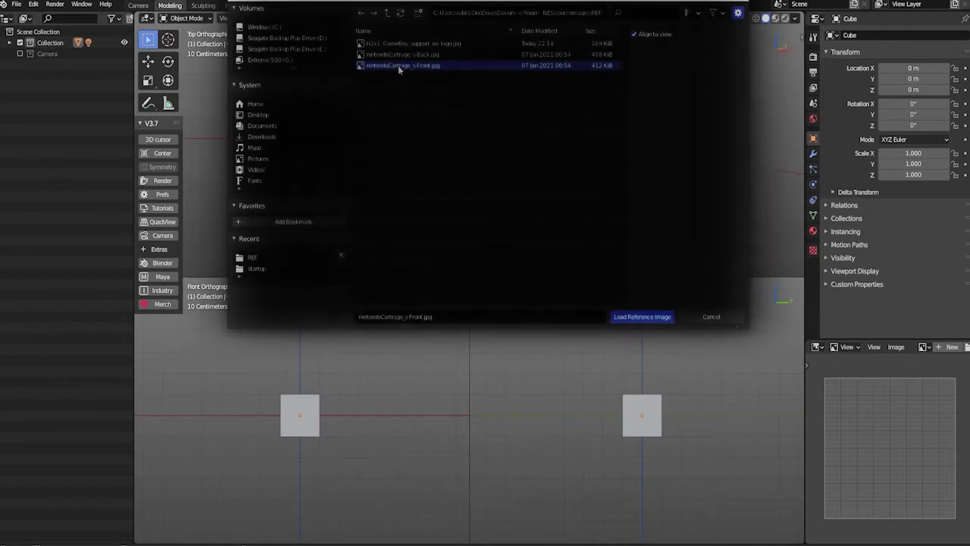
double_click(399, 66)
Scale the reference image to about 2.2 and move it about 4.91 m along Y, behind the cube.
key("r")
left_click_drag(328, 394, 363, 372)
key("w")
left_click_drag(298, 89, 301, 248)
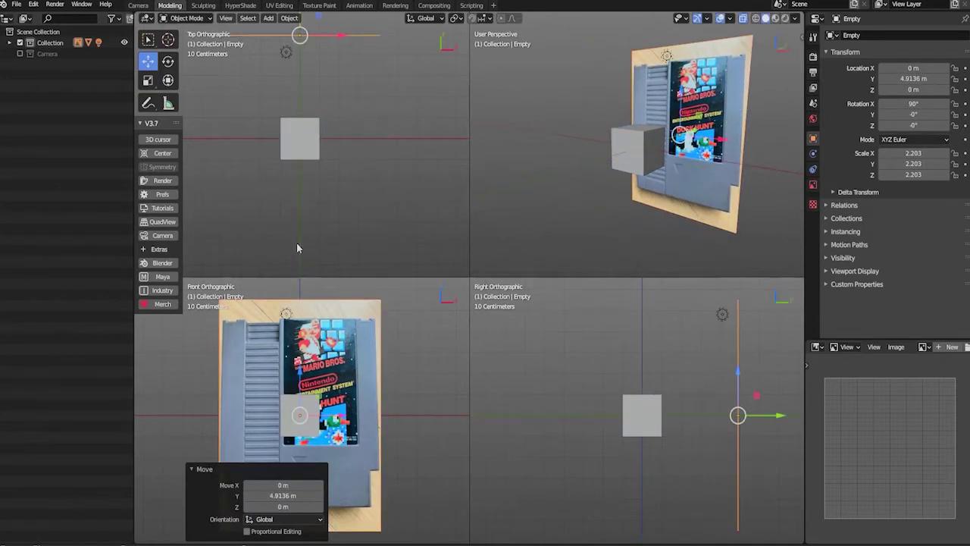
Create a new collection and move the reference image out of the default collection into it.
left_click(20, 43)
left_click(20, 44)
left_click(9, 43)
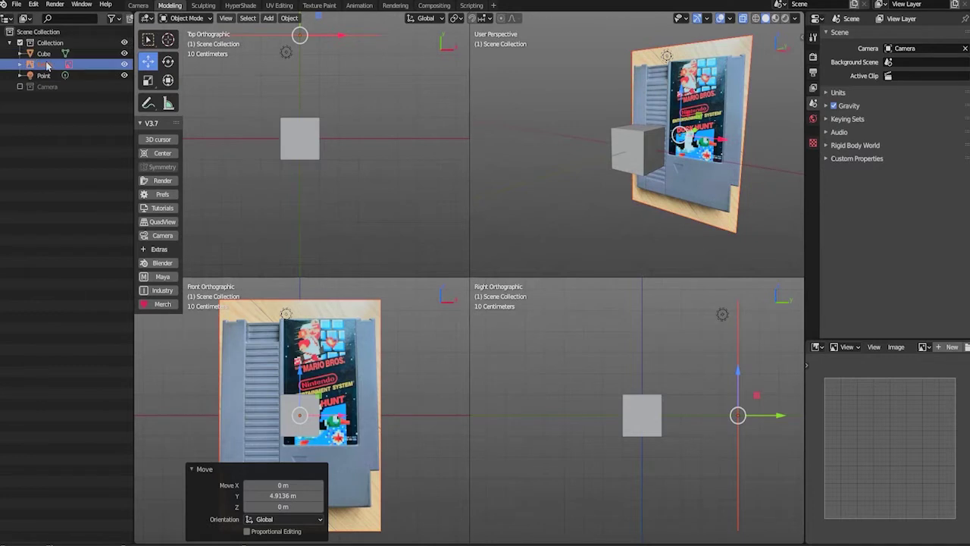
right_click(34, 59)
left_click(65, 172)
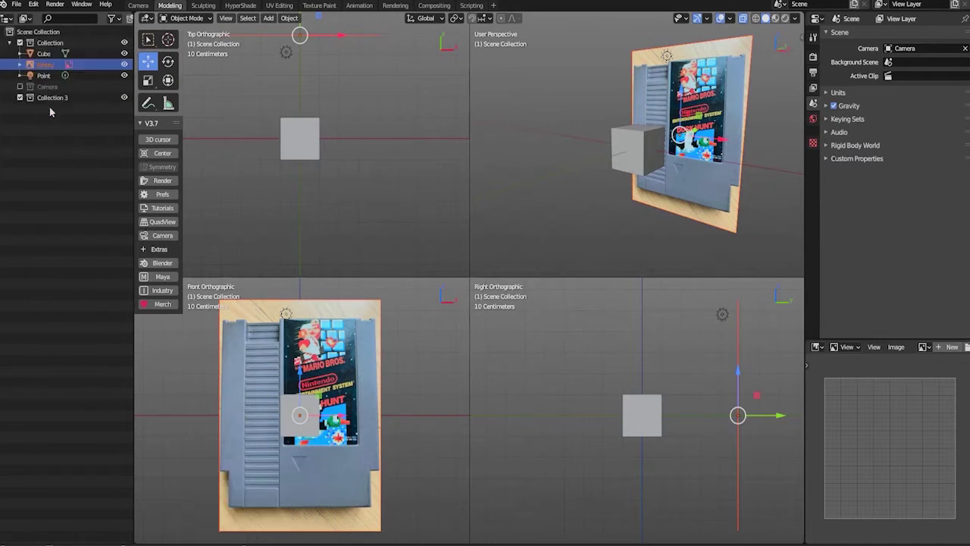
left_click_drag(46, 66, 42, 101)
Collapse the default collection and reorder the outliner so the reference image's collection comes first.
left_click(10, 45)
left_click(9, 66)
left_click_drag(40, 66, 33, 39)
left_click(20, 43)
left_click(21, 44)
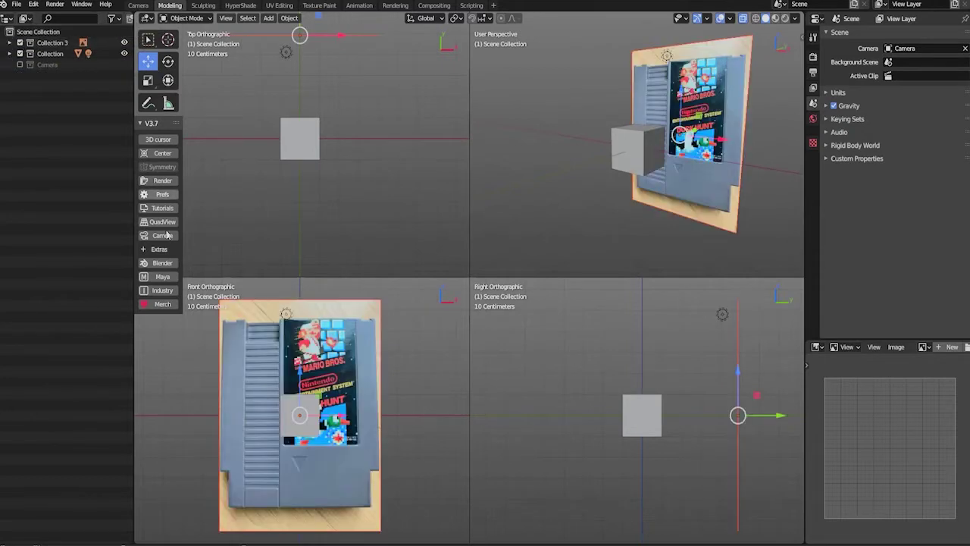
Display the scene in wireframe, scale the cube uniformly to about 3.23, and raise it about 0.71 m along Z.
left_click(403, 432)
left_click(296, 148)
key("r")
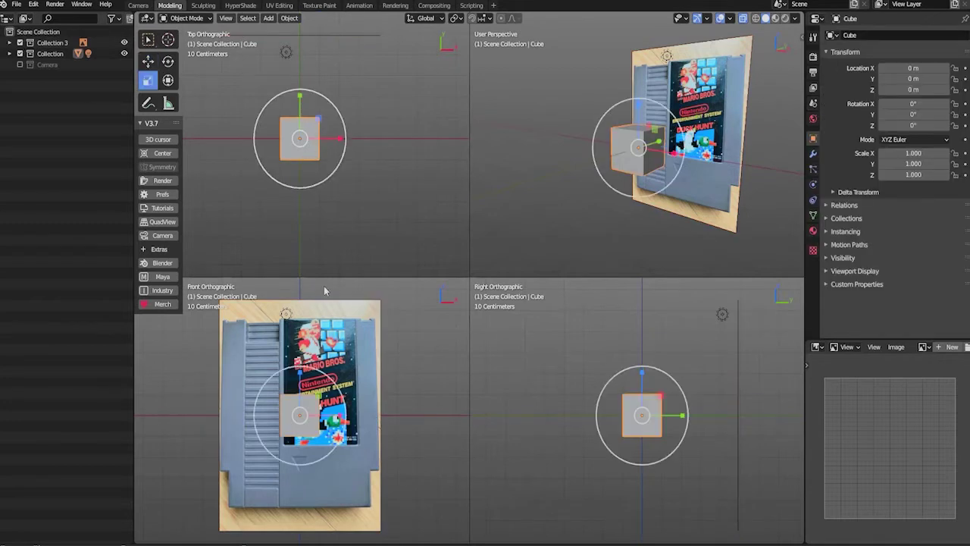
left_click(756, 18)
left_click_drag(313, 413, 342, 409)
key("w")
mouse_move(300, 370)
left_mouse_down()
mouse_move(300, 338)
mouse_move(301, 354)
left_mouse_up()
scroll(375, 400, "down", 2)
middle_click_drag(375, 400, 371, 379, "alt")
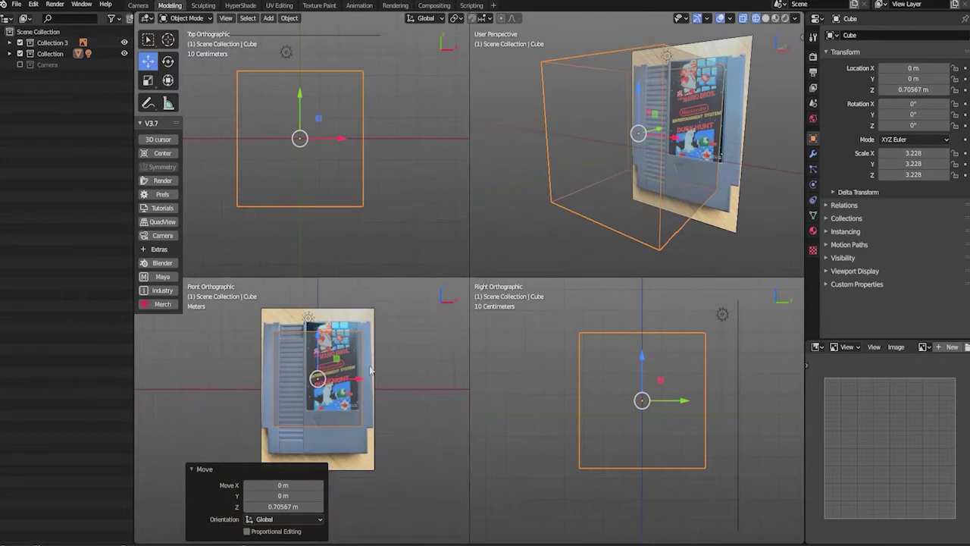
Enlarge the cube uniformly to a scale of about 3.43 and flatten it along Y to about 0.456.
key("r")
left_click_drag(338, 345, 341, 346)
key("s")
key("y")
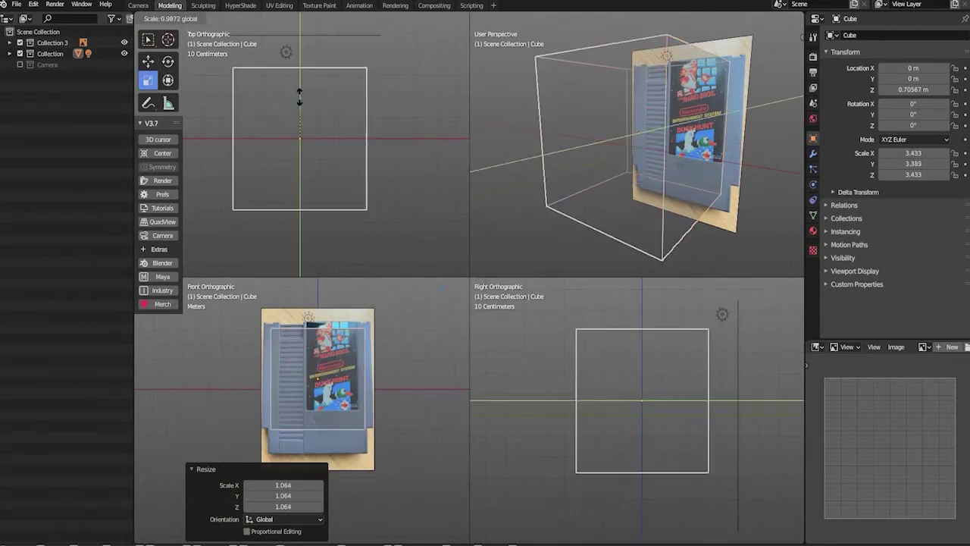
left_click_drag(293, 137, 295, 137)
key("w")
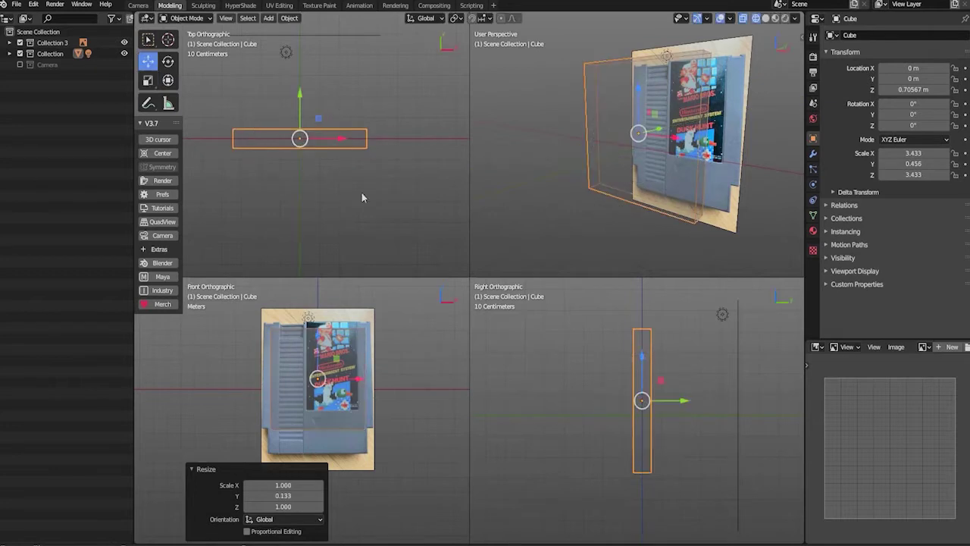
Extrude the flattened cube's bottom face about 1.53 m down towards the cartridge's lower edge in the reference.
scroll(332, 332, "up", 2)
right_click(380, 377)
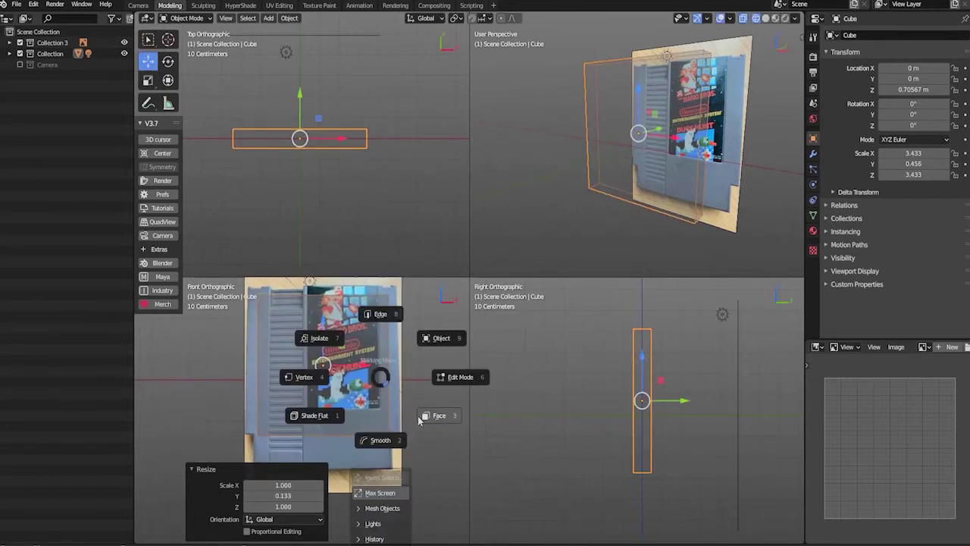
left_click(417, 418)
left_click(339, 442)
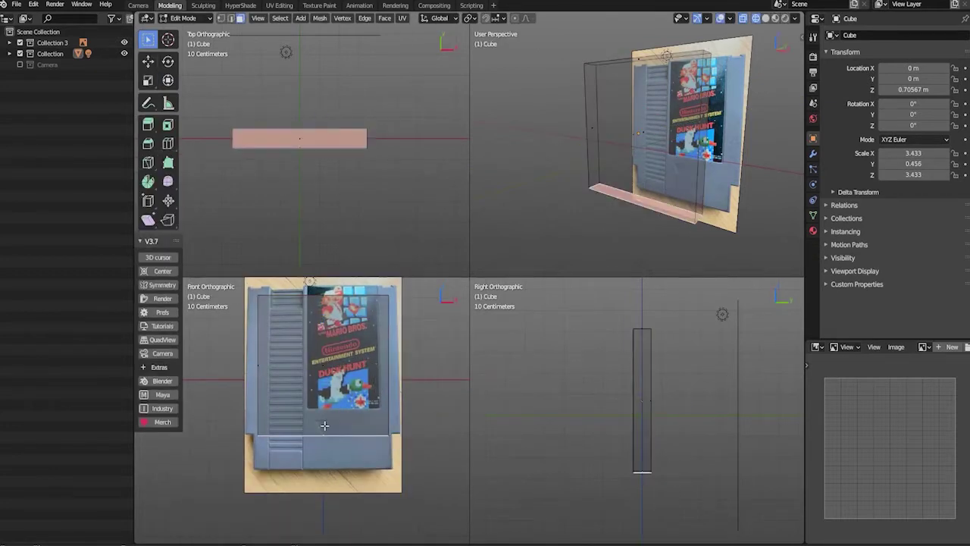
key("e")
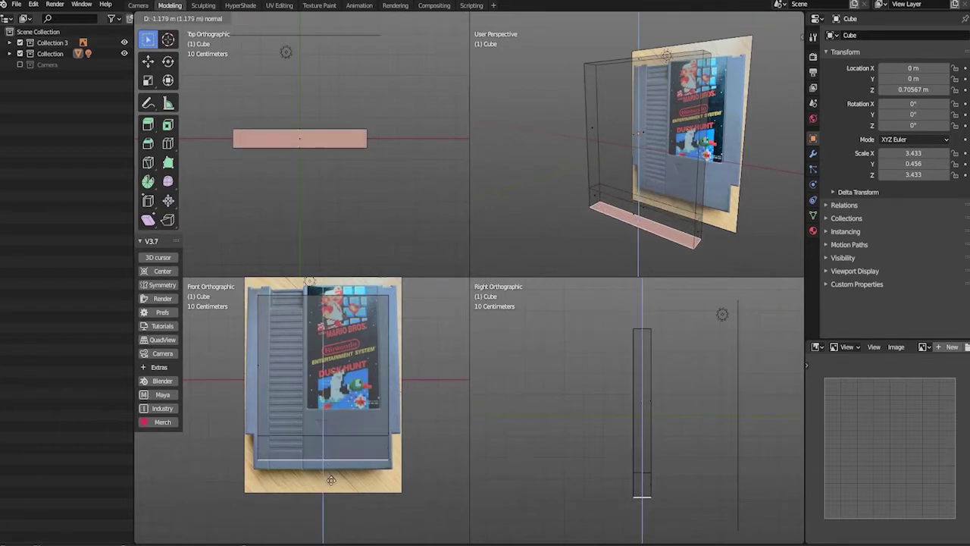
left_click(383, 414)
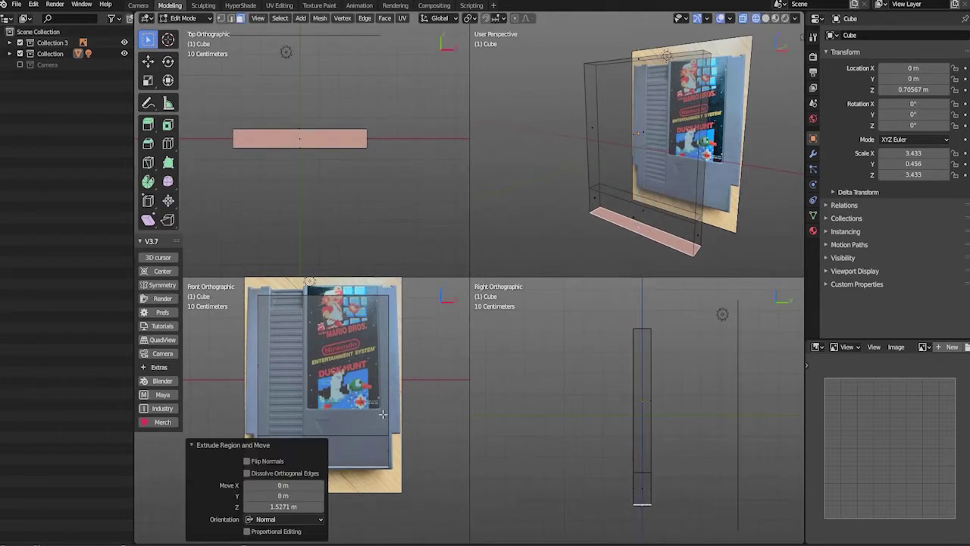
Extrude the upper block's right and left side faces outward about 0.54 m each to match the cartridge's width.
left_click(390, 368)
key("e")
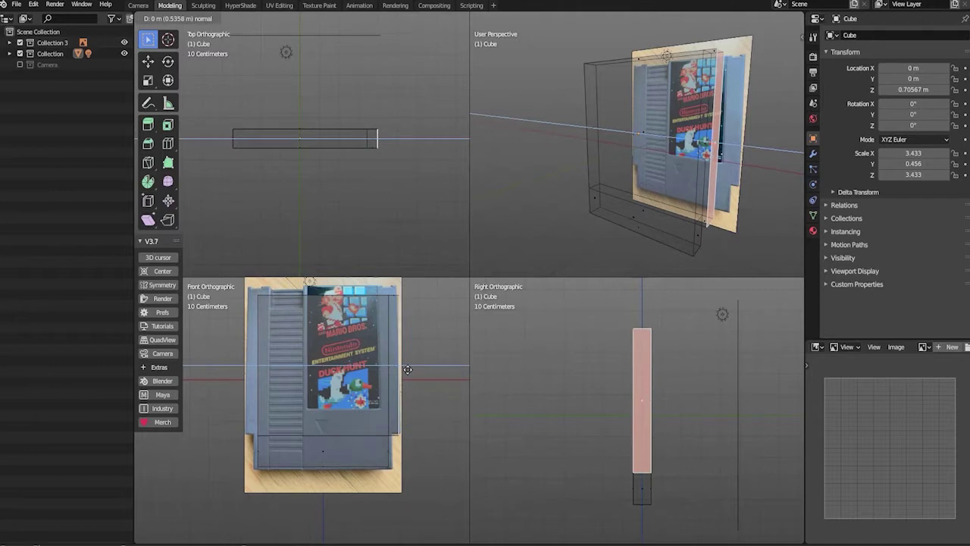
left_click(405, 369)
left_click(256, 369)
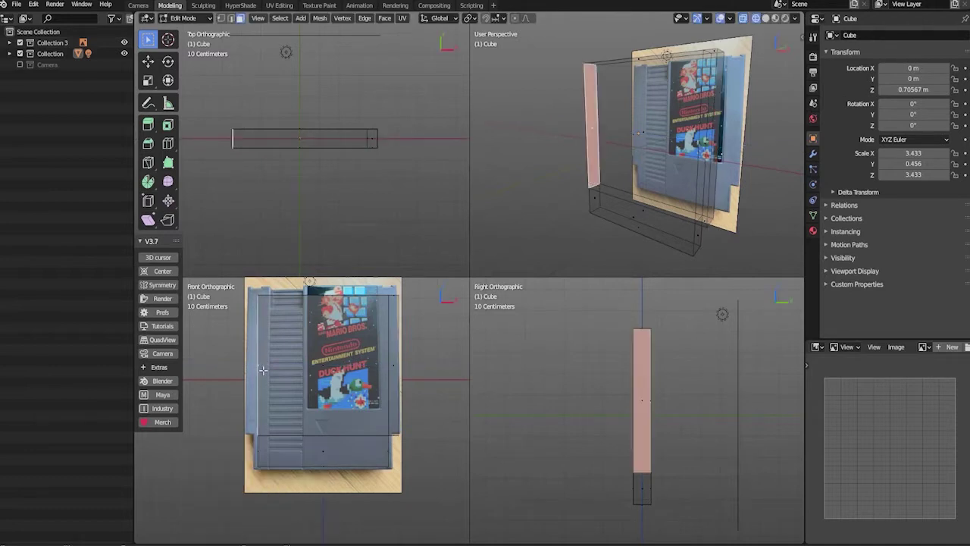
key("e")
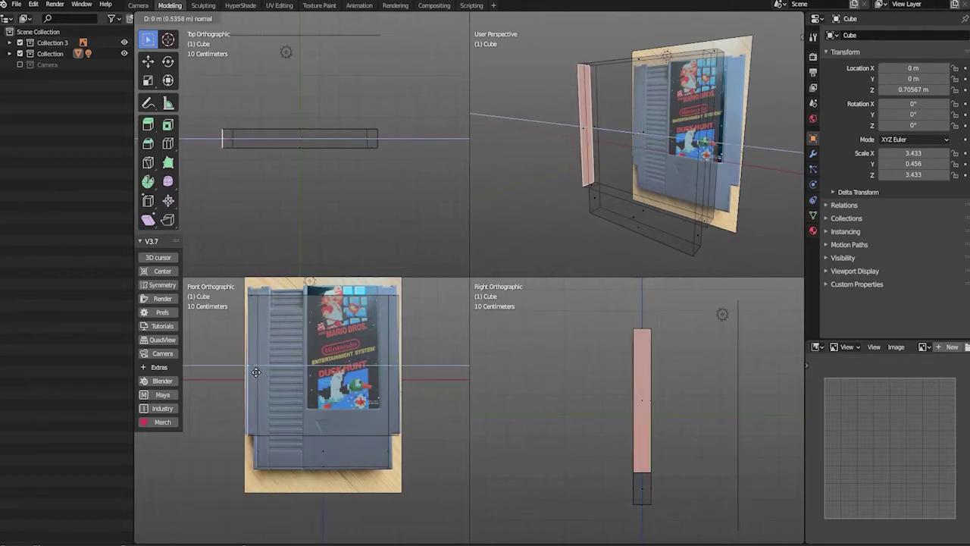
left_click(255, 372)
Select all of the body's top faces and lower them about 0.75 m along Z.
right_click(332, 305)
left_click(377, 343)
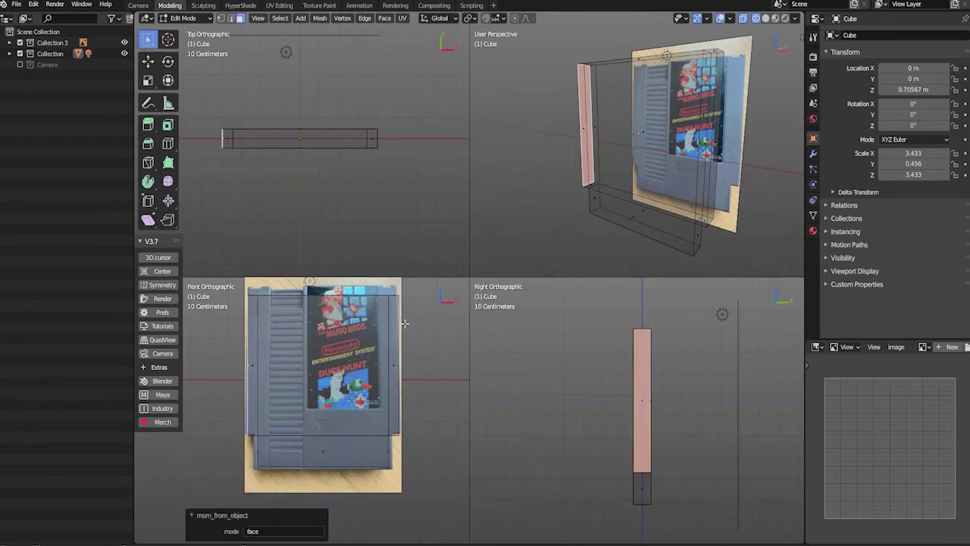
key("w")
left_click_drag(412, 318, 241, 285)
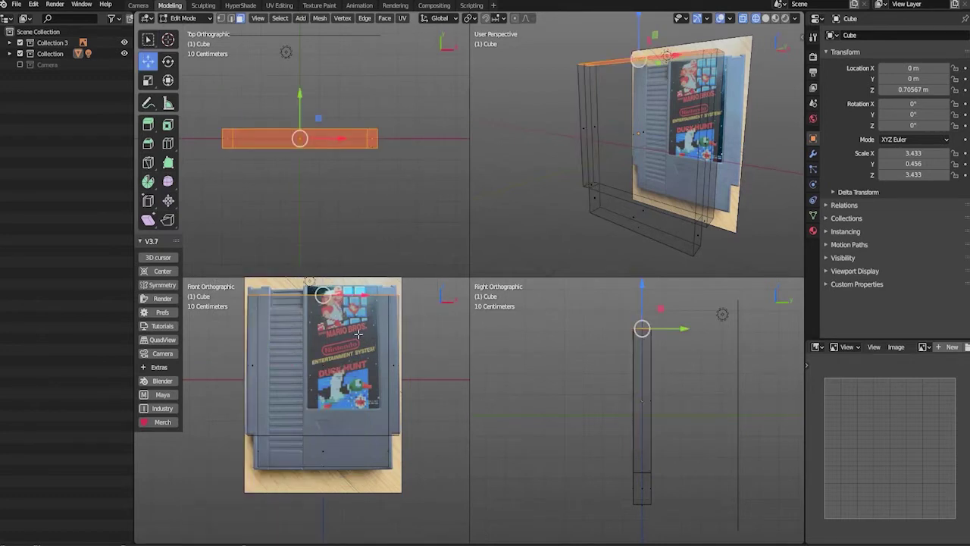
middle_click_drag(359, 346, 356, 389, "alt")
left_click_drag(322, 297, 326, 313)
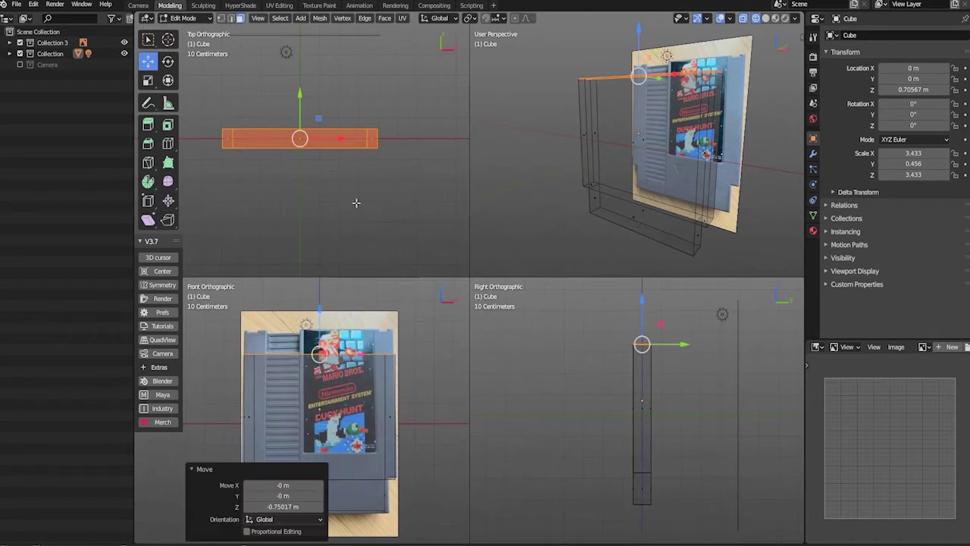
Add one loop cut around the body's perimeter, dividing its thickness near the middle with a slide factor of 0.148.
left_click(378, 153)
right_click_drag(380, 154, 399, 158, "alt")
middle_click_drag(400, 159, 372, 188, "alt")
left_click(168, 145)
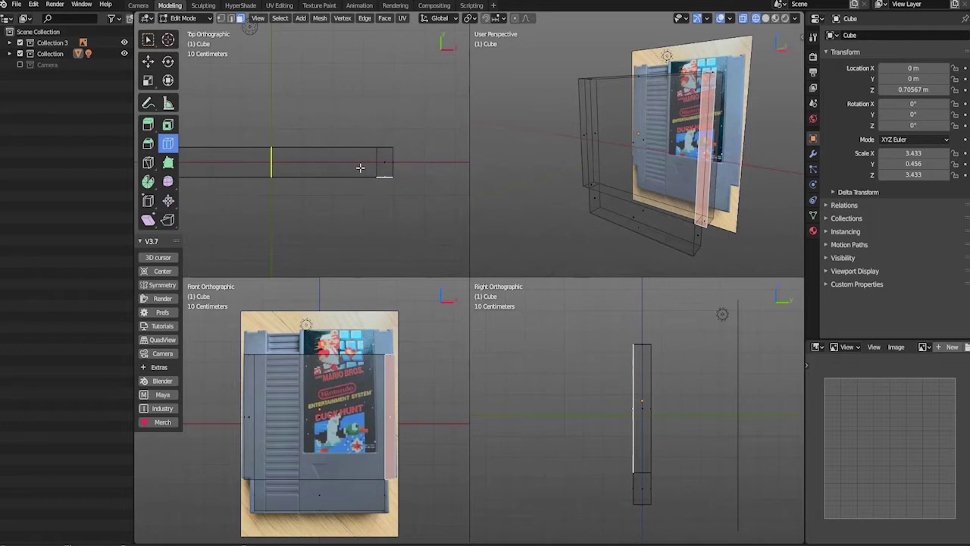
left_click_drag(374, 167, 368, 161)
scroll(417, 359, "up", 2)
key("w")
Select the faces on the underside of the cartridge's lower block and inset them by about 0.07 m.
middle_click_drag(383, 424, 398, 333, "alt")
scroll(661, 201, "up", 1)
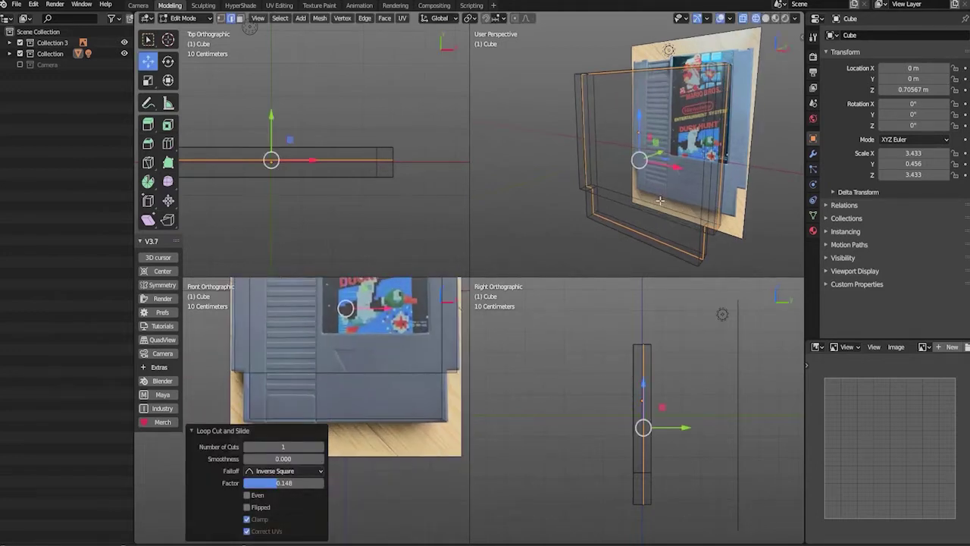
middle_click_drag(660, 200, 628, 190)
right_click_drag(628, 172, 686, 210)
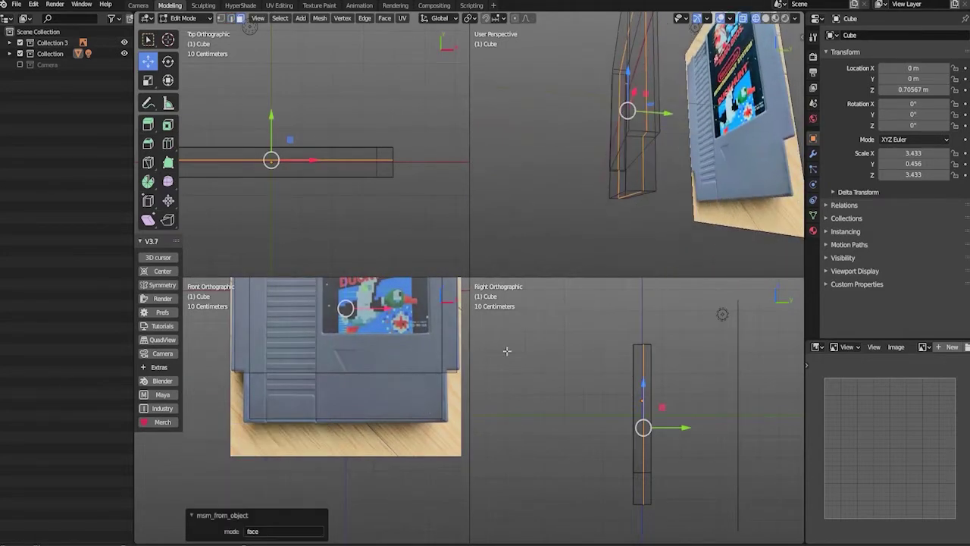
left_click_drag(462, 403, 200, 455)
left_click_drag(705, 171, 650, 145, "alt")
middle_click_drag(650, 144, 594, 148)
left_click(168, 125)
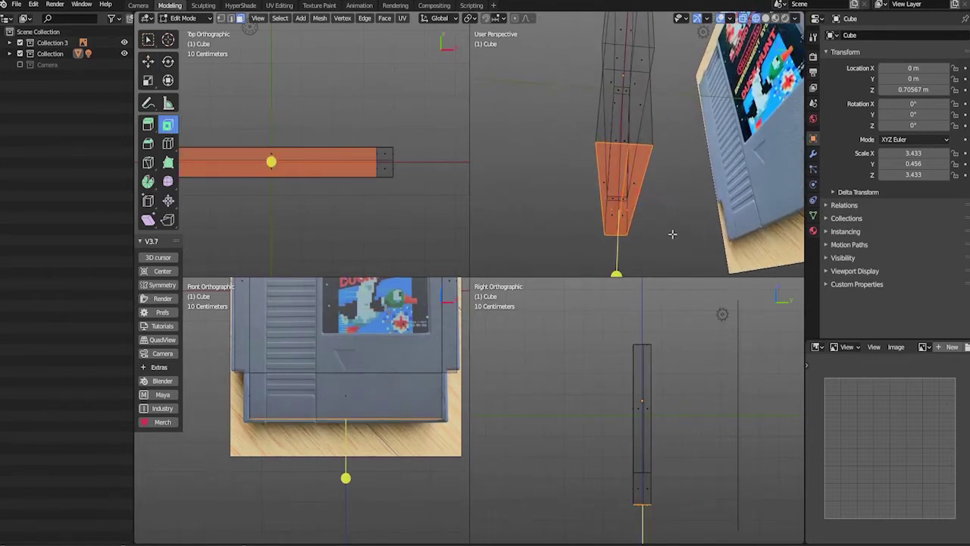
middle_click_drag(673, 236, 641, 235)
left_click_drag(617, 238, 621, 233)
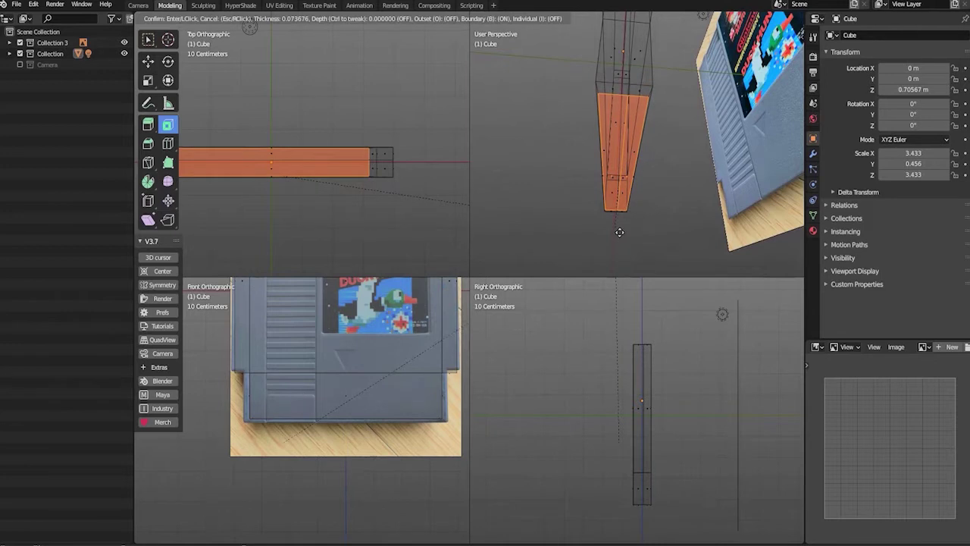
left_click(619, 232)
Return to solid shading and scale the inset underside faces by about 0.878 along Y and 1.037 along X.
left_click(766, 19)
mouse_move(653, 119)
middle_mouse_down()
mouse_move(651, 96)
mouse_move(653, 107)
middle_mouse_up()
key("r")
left_click_drag(657, 180, 651, 180)
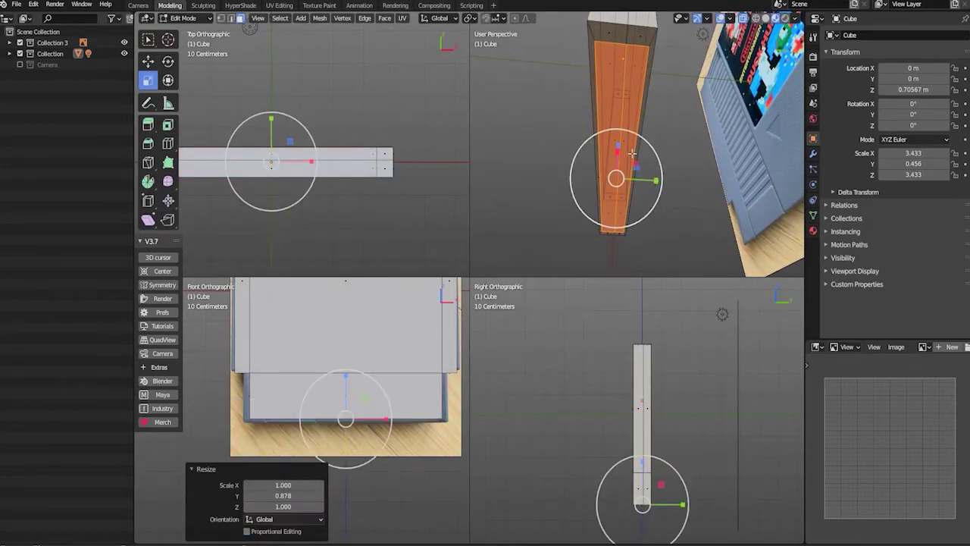
left_click_drag(390, 422, 392, 419)
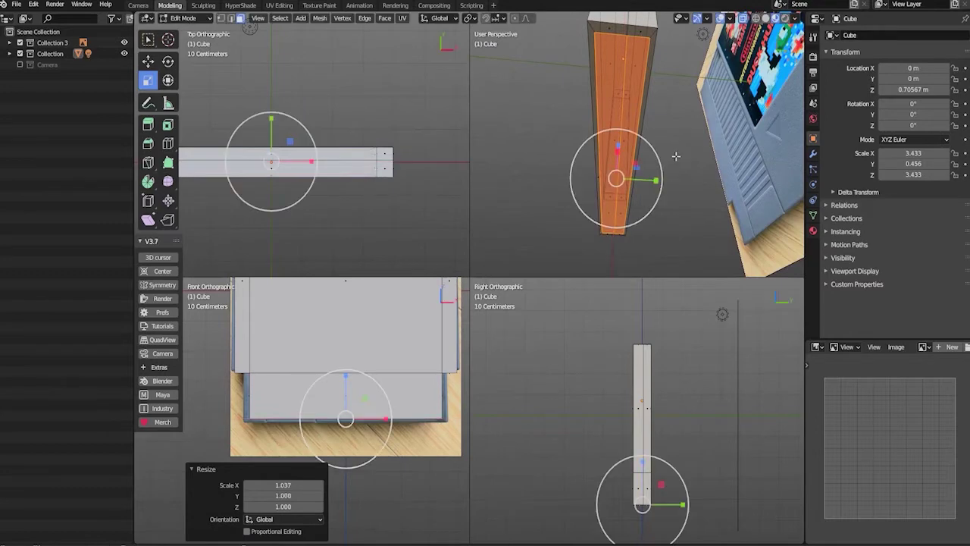
key("w")
middle_click_drag(675, 153, 674, 163)
scroll(649, 122, "up", 1)
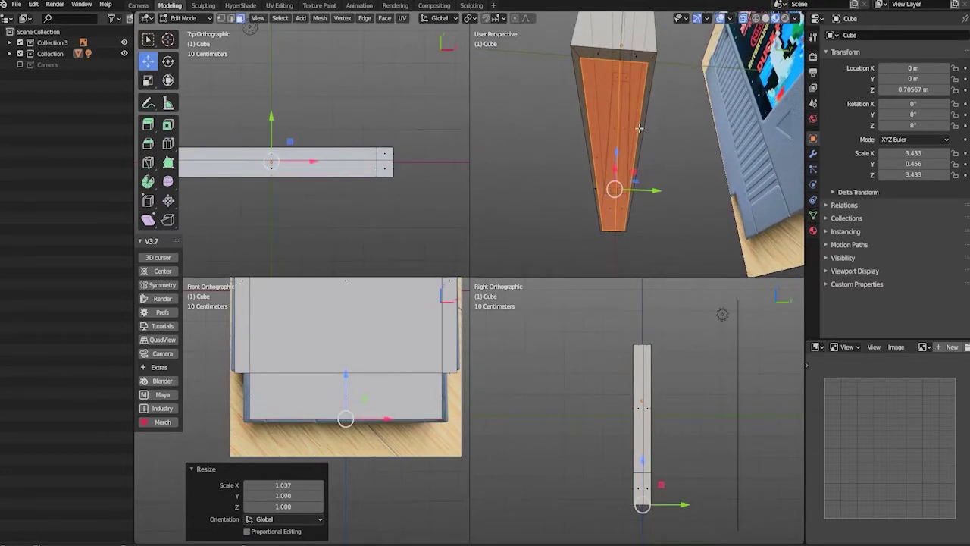
Extrude the inset underside faces upward into the lower block to hollow out the cartridge's connector opening.
key("e")
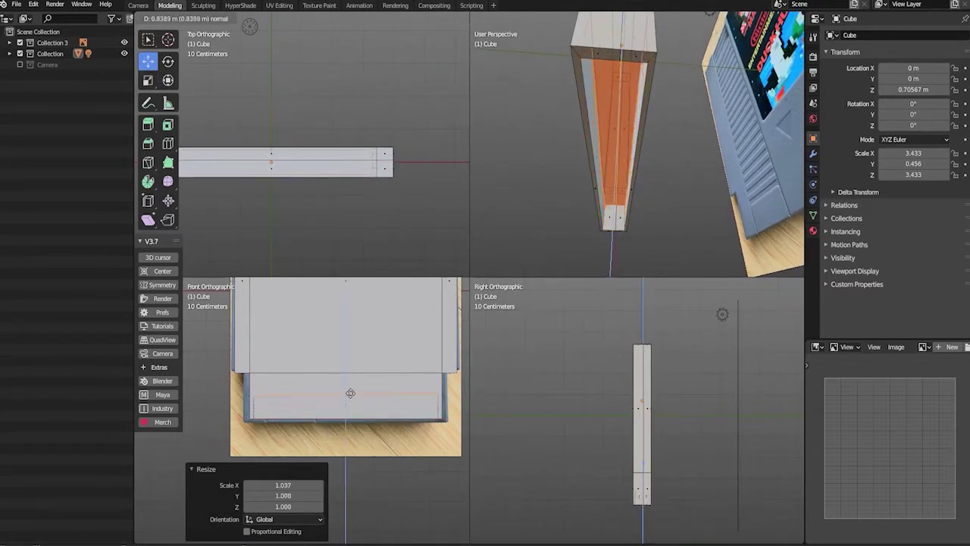
left_click(349, 386)
middle_click_drag(570, 220, 613, 250)
scroll(349, 373, "down", 3)
scroll(349, 372, "up", 2)
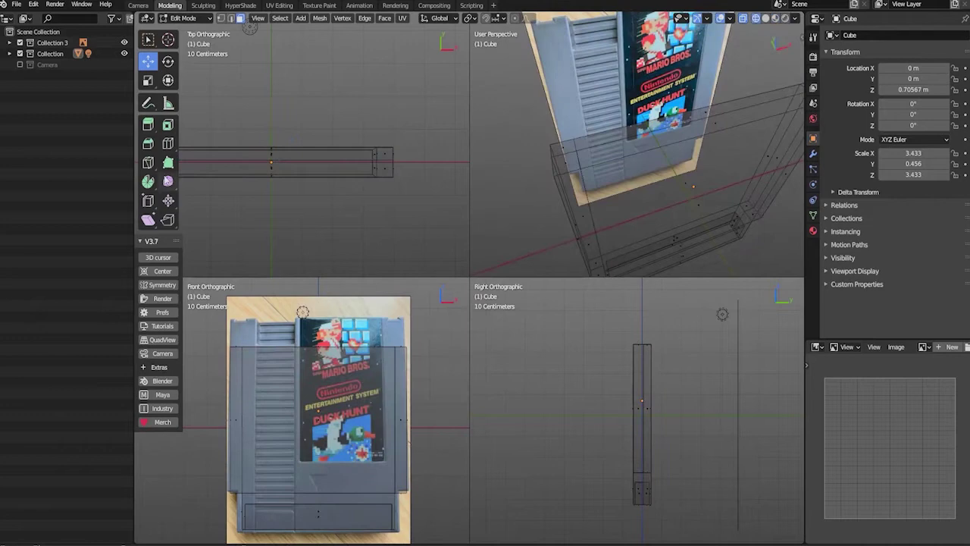
Add two vertical loop cuts along both edges of the reference's ribbed strip, the outer one with a slide factor of 0.812.
left_click(166, 147)
left_click_drag(294, 356, 256, 360)
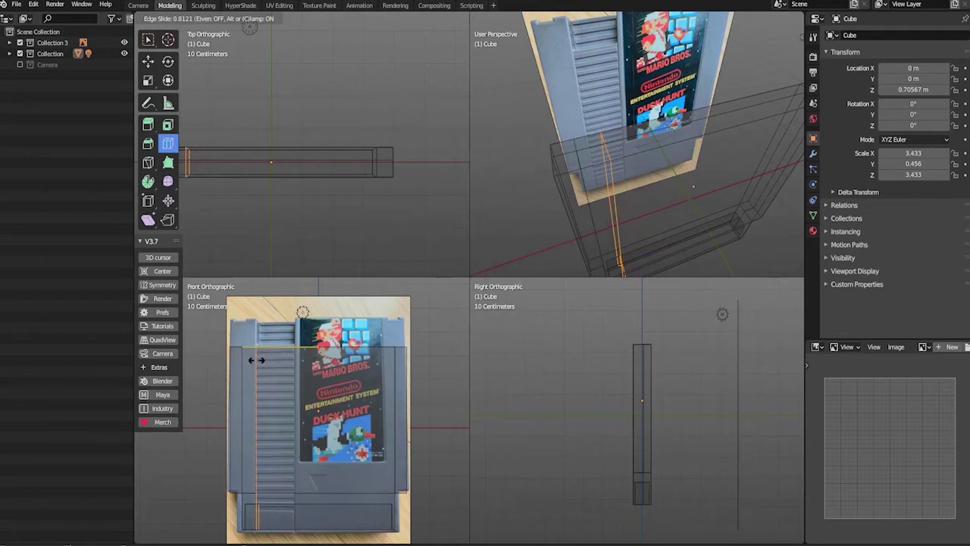
left_click_drag(257, 360, 257, 360)
key("g")
key("g")
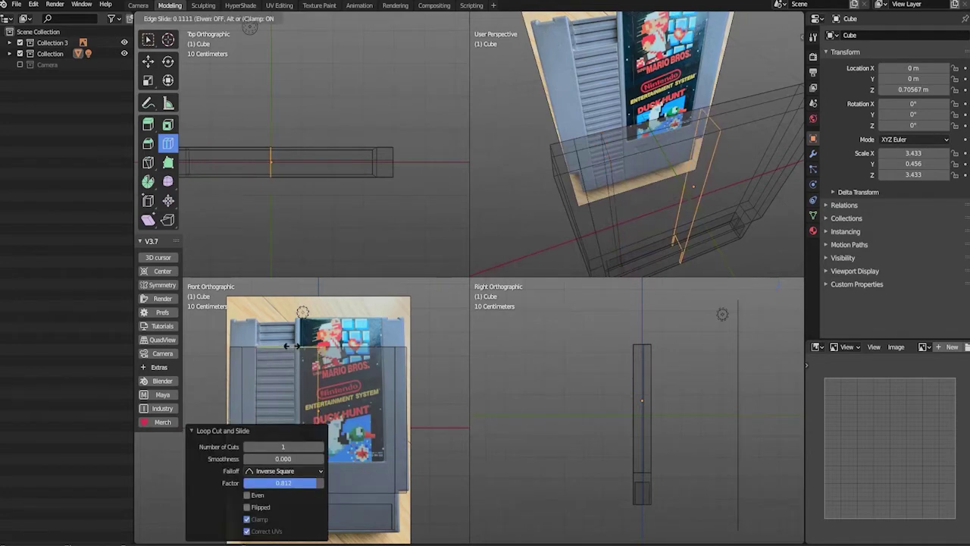
left_click_drag(270, 339, 270, 339)
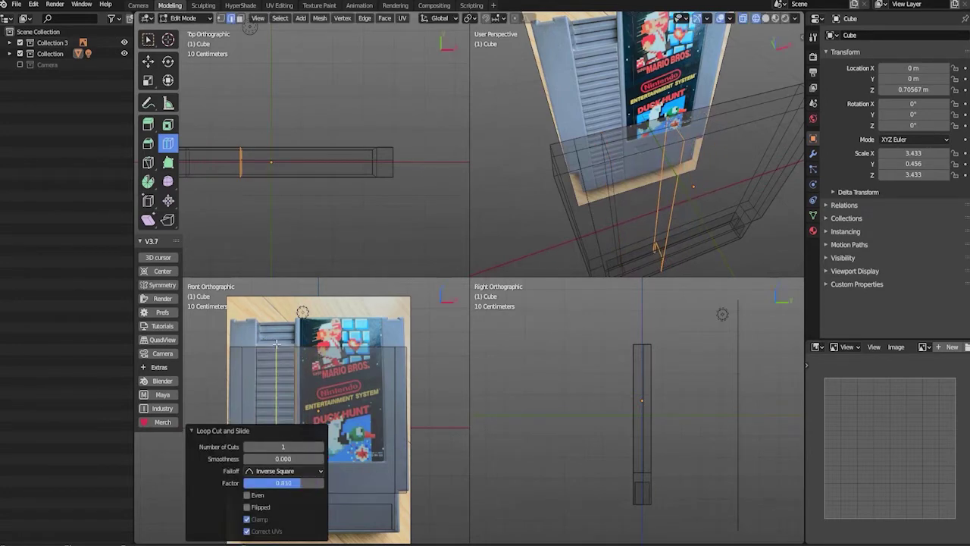
Select the body's top faces except the front one above the ribbed strip and extrude them about 1.03 m upward.
key("w")
right_click(359, 364)
left_click(403, 404)
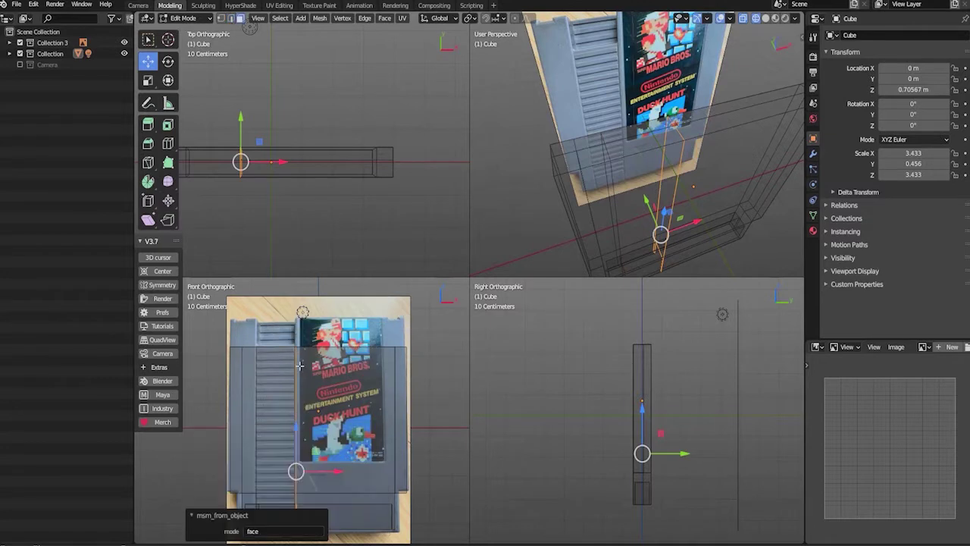
left_click_drag(303, 358, 424, 367)
middle_click_drag(329, 371, 309, 410, "shift")
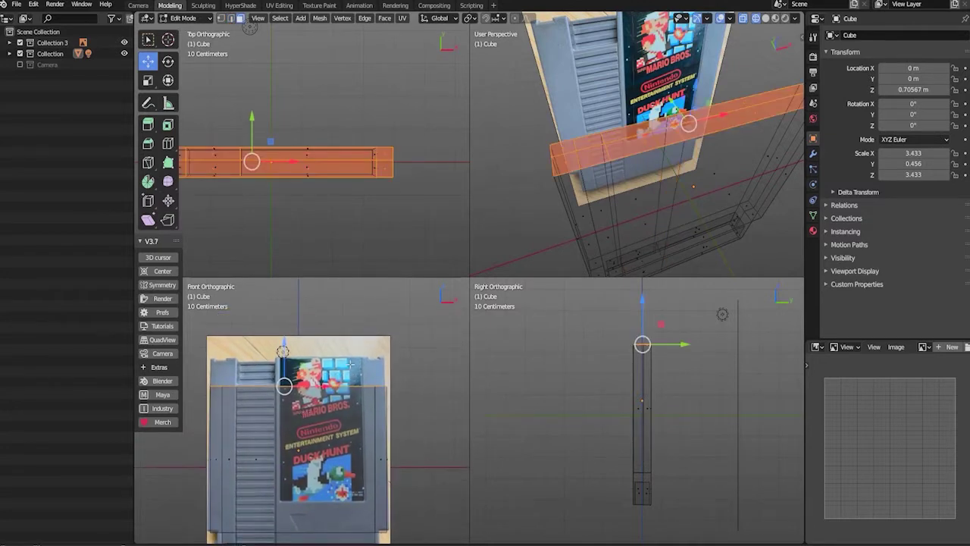
left_click(648, 146, "shift")
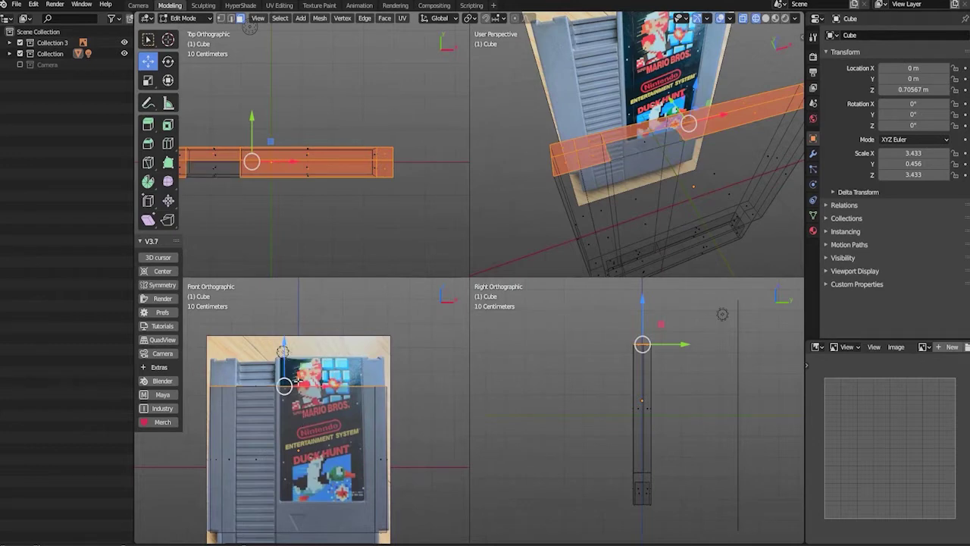
key("e")
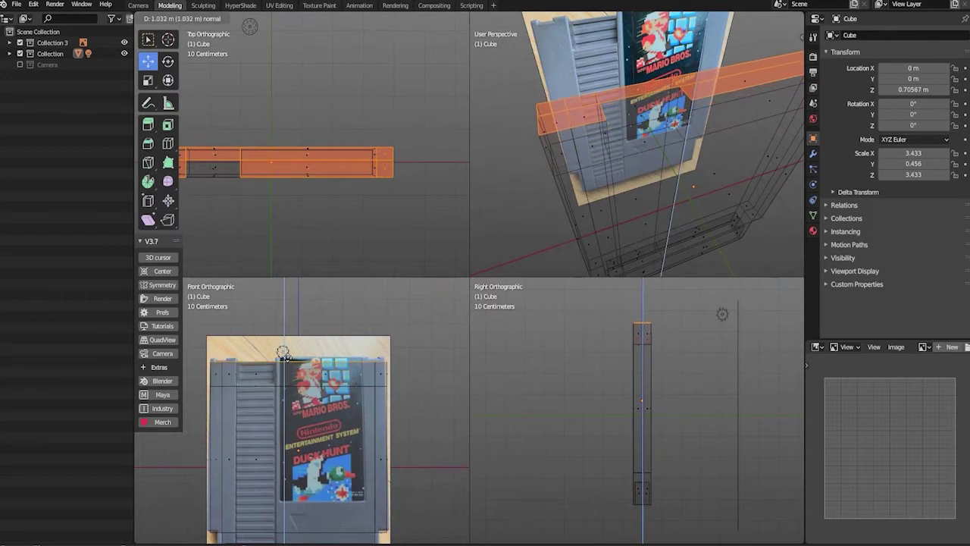
left_click(287, 359)
scroll(376, 376, "down", 1)
middle_click_drag(321, 448, 404, 392, "shift")
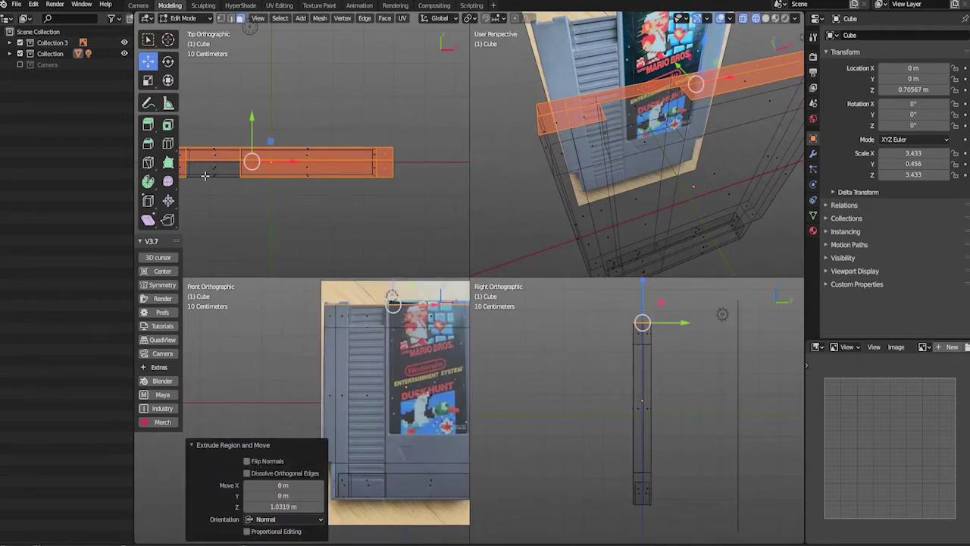
Add a vertical loop cut beside each side rail of the body, sliding the second by a factor of -0.854.
left_click(169, 145)
left_click_drag(343, 329, 342, 328)
middle_click_drag(424, 383, 371, 386, "shift")
left_click(416, 397)
key("ctrl+z")
left_click_drag(410, 333, 447, 340)
Select the upper vertices of both side-rail loops and scale them by about 1.066 along X.
key("w")
right_click(435, 330)
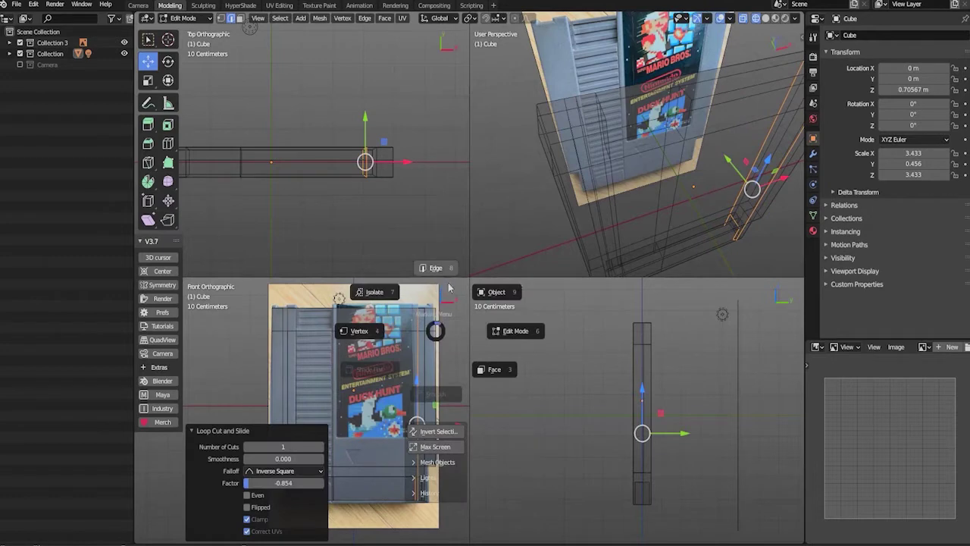
left_click(361, 330)
left_click_drag(428, 330, 432, 343)
left_click_drag(286, 341, 288, 353, "shift")
key("r")
left_click_drag(393, 319, 395, 319)
Select the top faces except those over the ribbed strip and the two side notches, and extrude them about 0.244 m upward.
key("w")
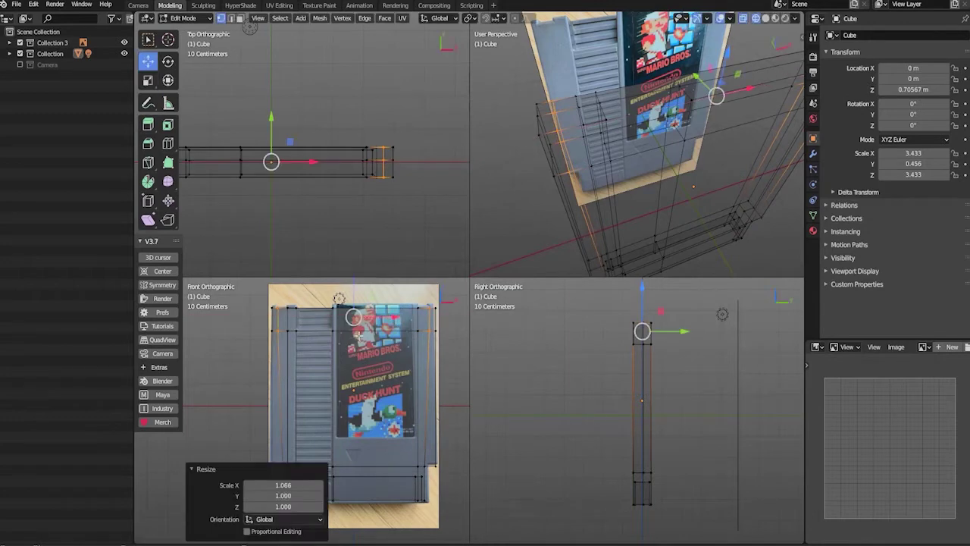
middle_click_drag(359, 336, 346, 360, "alt")
right_click_drag(269, 339, 326, 366)
left_click_drag(250, 319, 444, 338)
right_click_drag(250, 337, 267, 335, "alt")
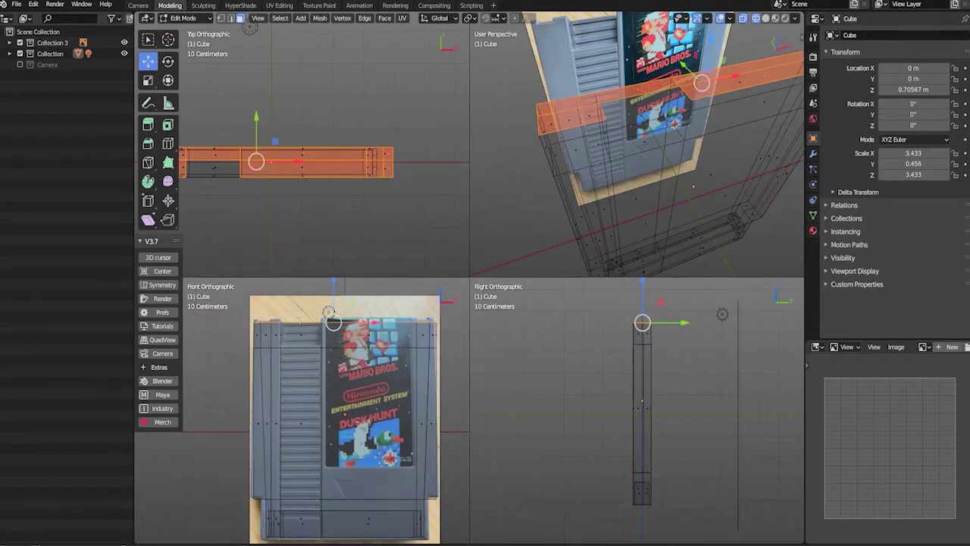
left_click_drag(314, 338, 316, 339, "ctrl")
middle_click_drag(402, 343, 381, 352, "alt")
left_click_drag(248, 331, 253, 340, "ctrl")
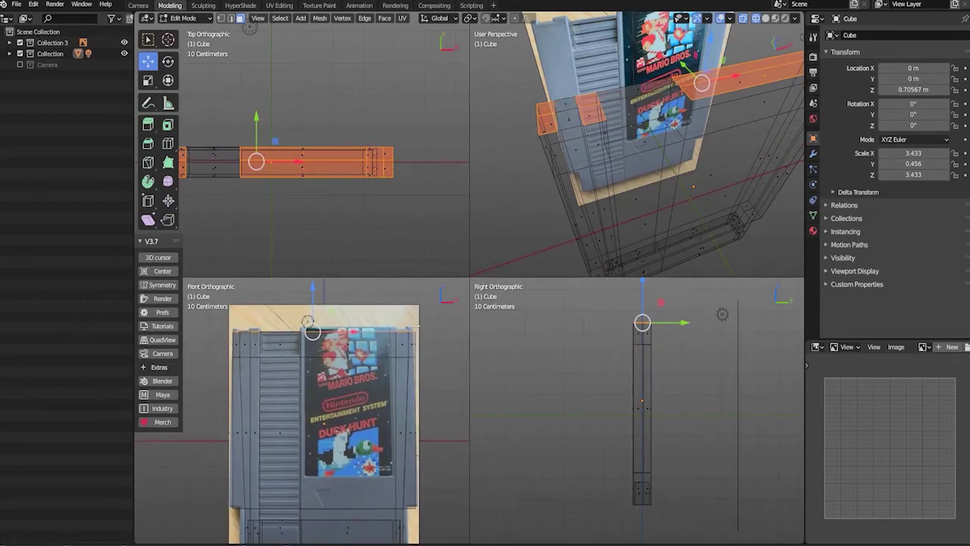
left_click_drag(409, 344, 410, 348, "ctrl")
middle_click_drag(342, 335, 325, 348, "alt")
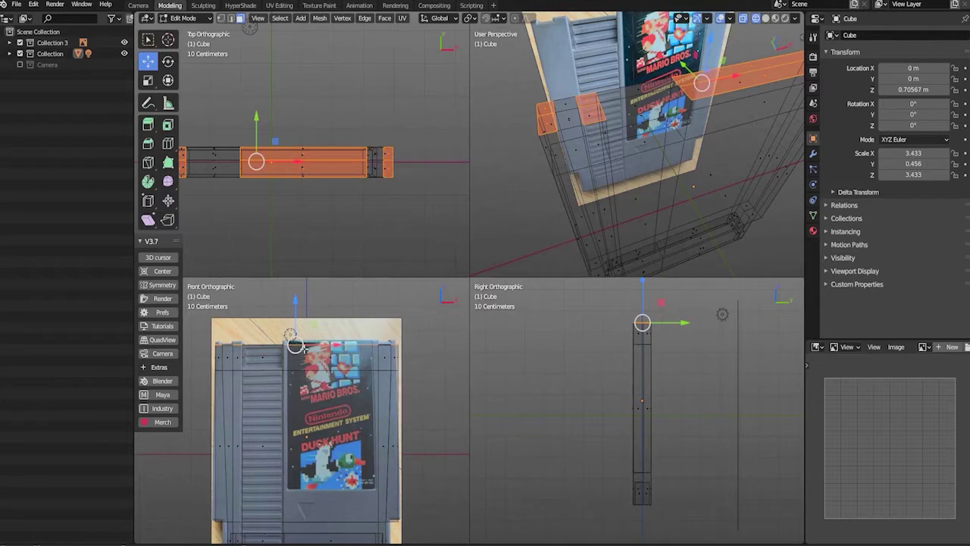
key("e")
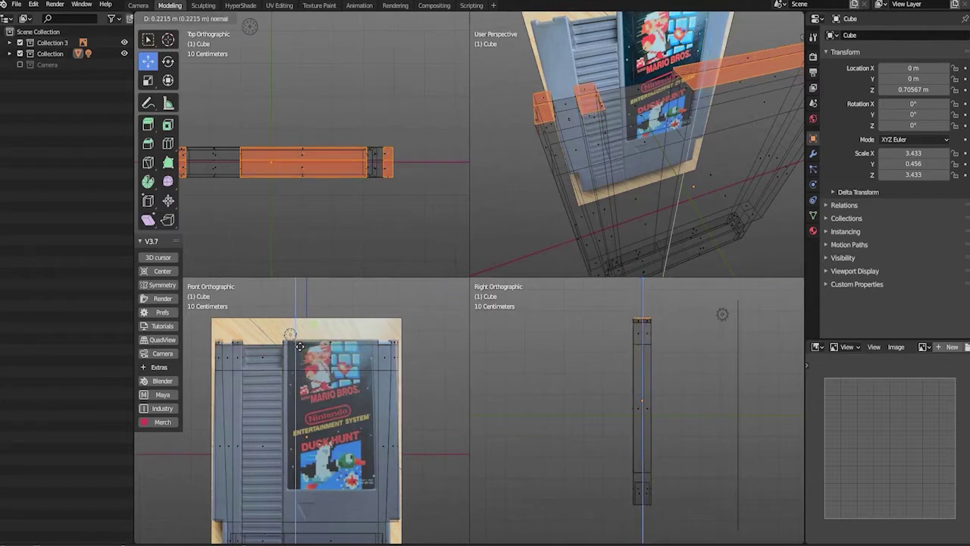
left_click(324, 344)
left_click_drag(564, 182, 603, 224, "alt")
right_click_drag(231, 356, 292, 357, "alt")
middle_click_drag(292, 357, 340, 382, "alt")
right_click_drag(720, 144, 700, 149, "alt")
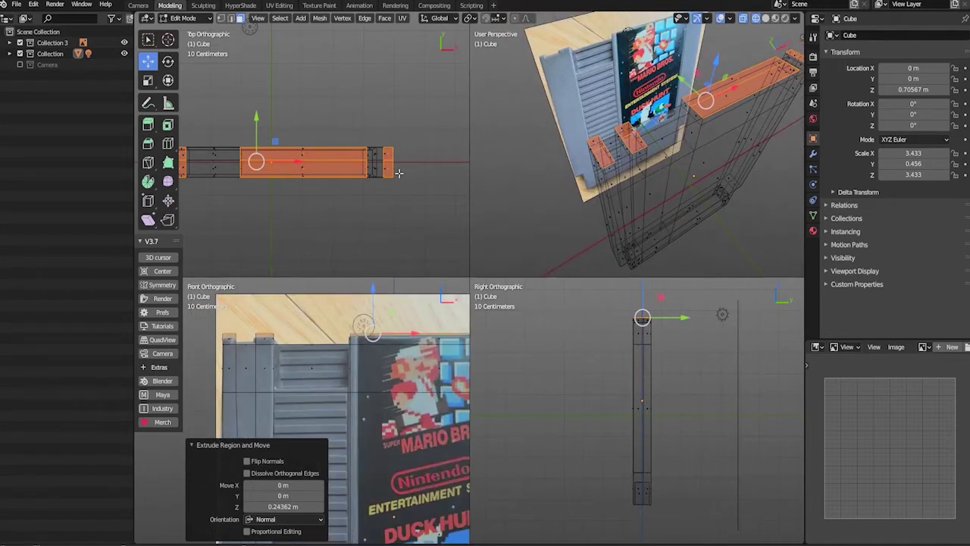
Select all front faces except the ribbed strip's column and extrude them slightly forward.
right_click_drag(394, 210, 395, 246)
key("f")
left_click(411, 209)
mouse_move(414, 190)
left_mouse_down()
mouse_move(278, 183)
mouse_move(201, 166)
left_mouse_up()
mouse_move(716, 175)
left_mouse_down("alt")
mouse_move(648, 120)
mouse_move(721, 106)
mouse_move(677, 155)
mouse_move(580, 148)
mouse_move(514, 242)
left_mouse_up("alt")
left_click(765, 18)
scroll(603, 182, "down", 6)
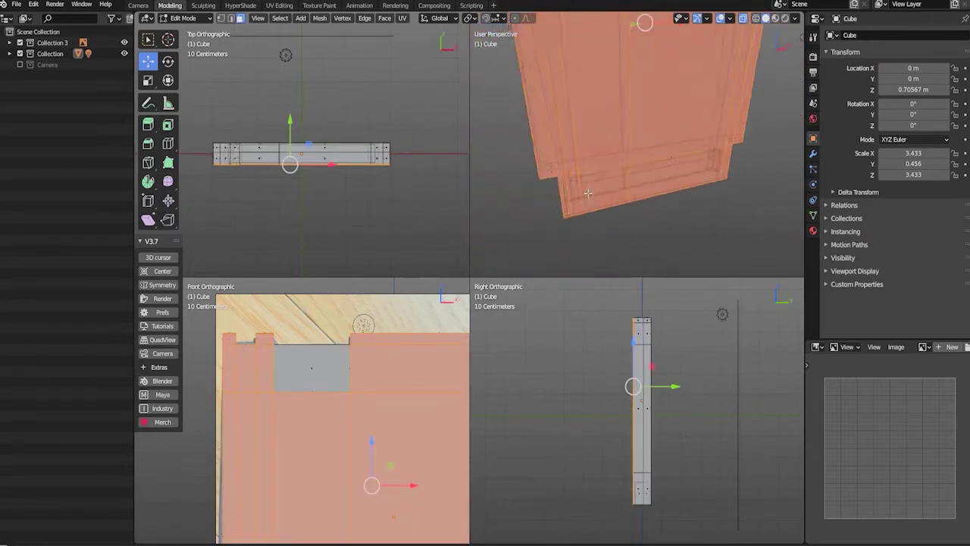
left_click_drag(617, 226, 617, 253, "ctrl")
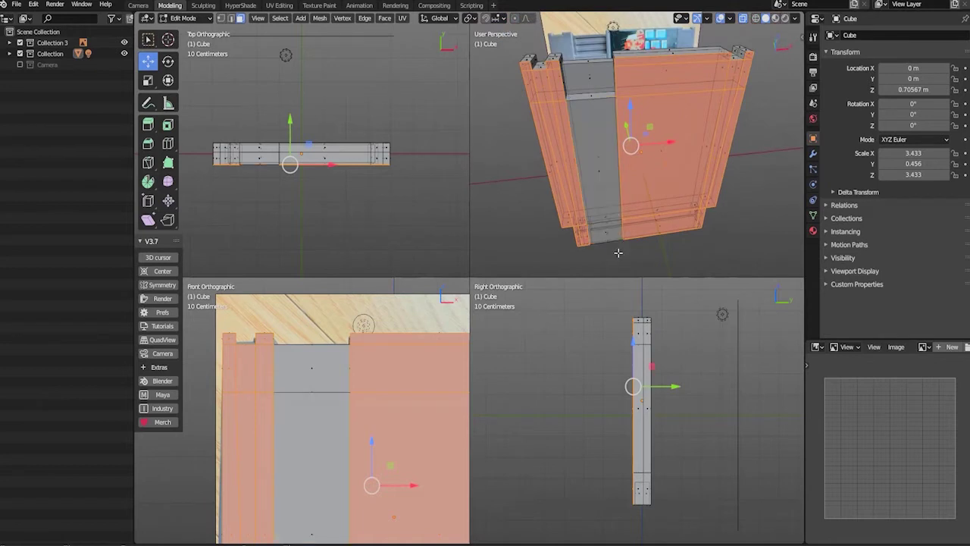
scroll(297, 199, "up", 2)
middle_click_drag(301, 198, 324, 197, "alt")
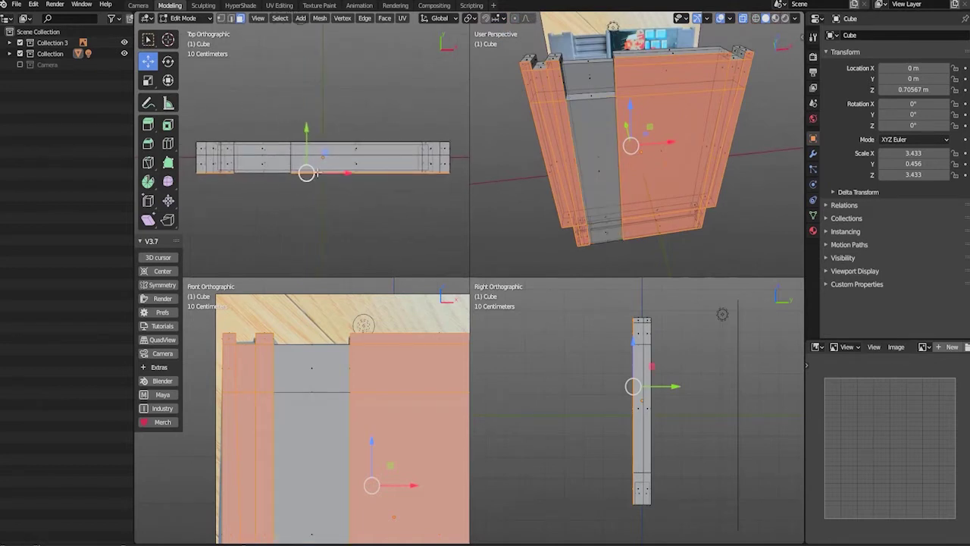
key("ctrl+e")
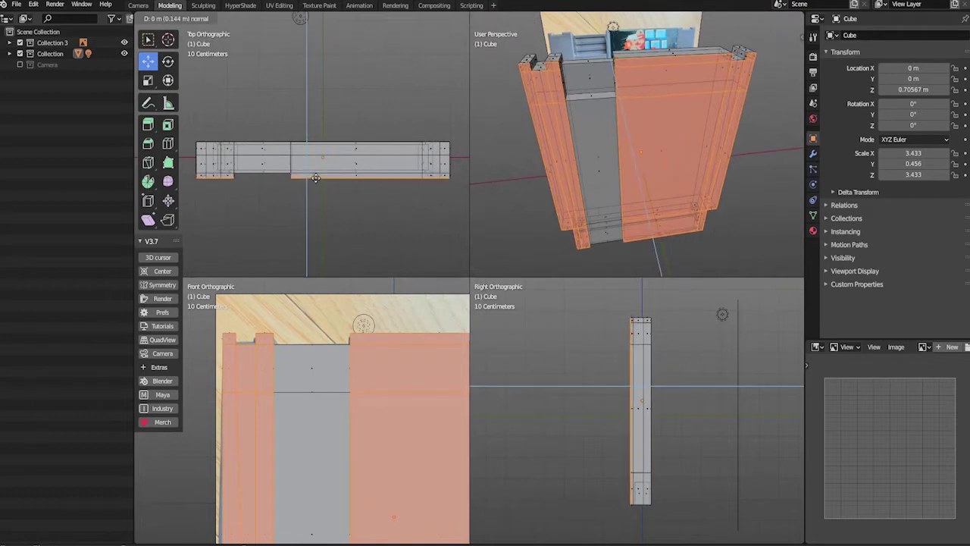
left_click(314, 176)
Scale the extruded front faces to 0.98 on the X, Y and Z axes.
key("r")
left_click_drag(346, 455, 348, 459)
left_click(304, 485)
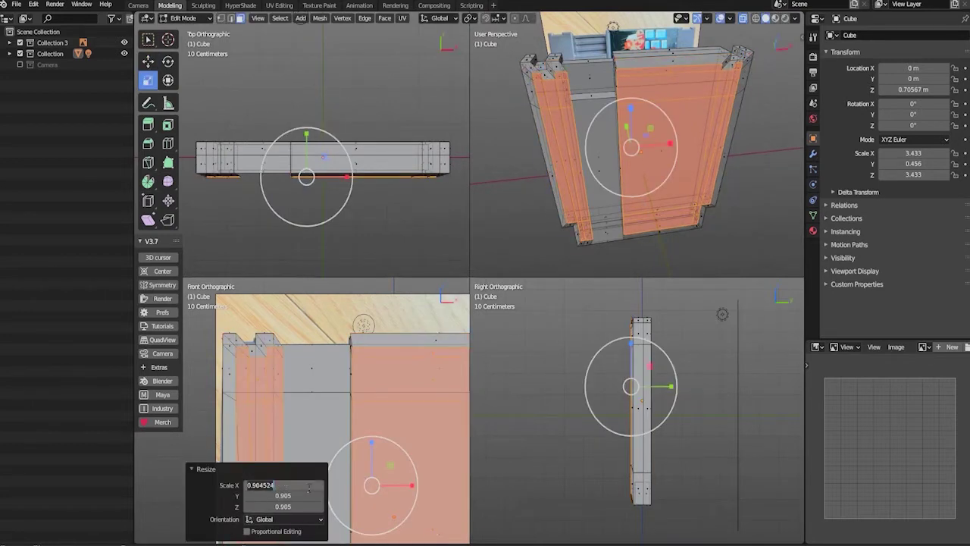
key("Return")
left_click(302, 497)
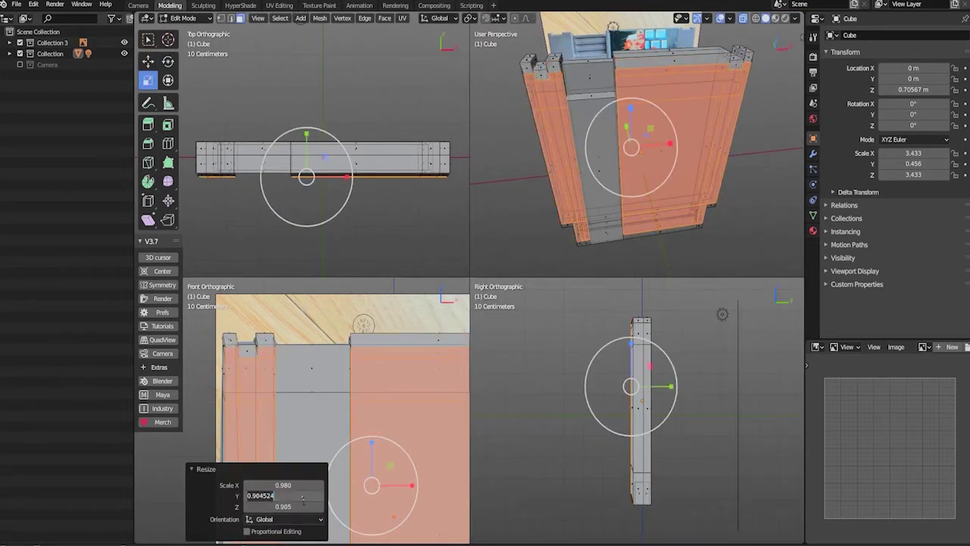
type(".98")
key("Return")
left_click(299, 507)
type(".98")
key("Return")
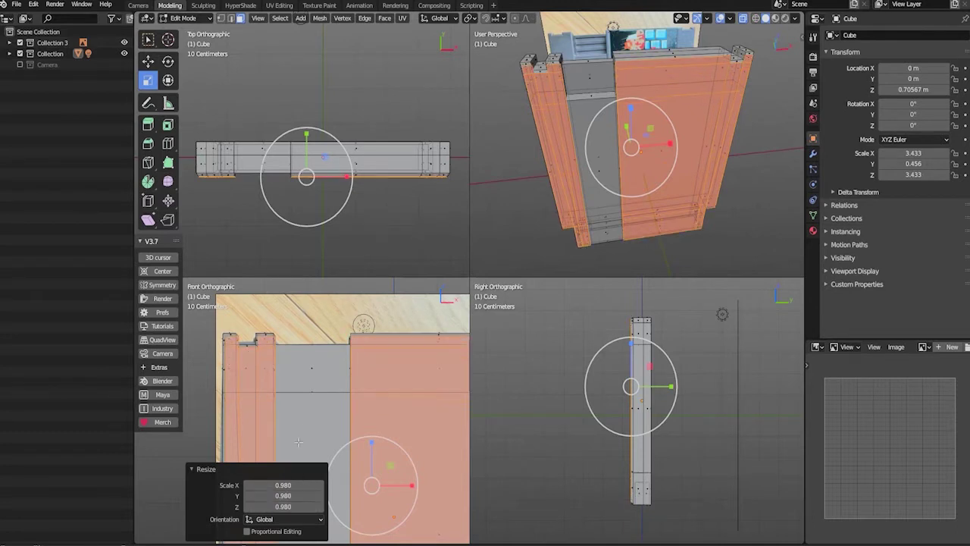
Select the two vertical front edges bordering the recessed ribbed strip and scale them by about 1.083 along X.
scroll(332, 358, "down", 1)
key("w")
scroll(310, 214, "up", 1)
middle_click_drag(307, 364, 331, 334, "shift")
scroll(615, 188, "up", 3)
middle_click_drag(612, 93, 513, 195, "shift")
right_click(715, 177)
left_click(715, 114)
left_click(710, 164)
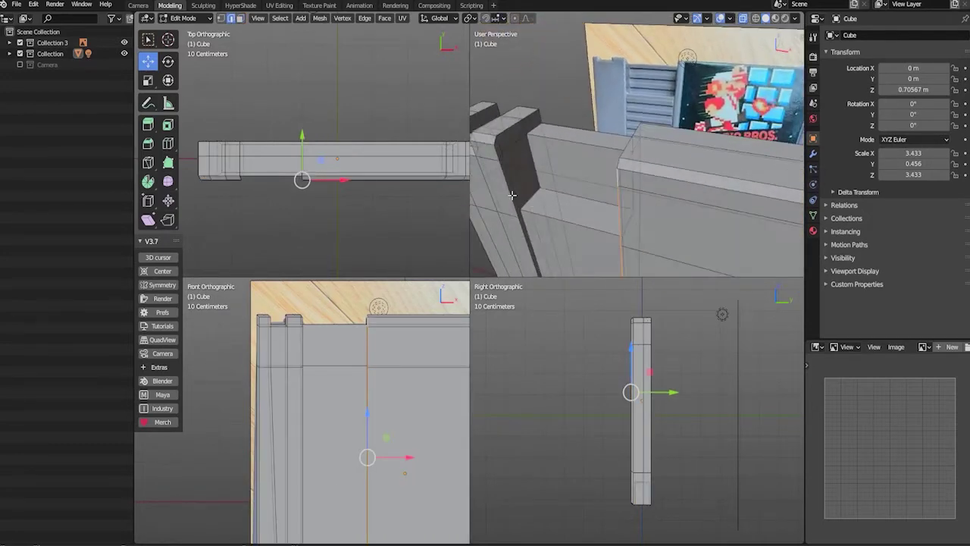
key("r")
left_click_drag(373, 460, 376, 461)
key("ctrl+z")
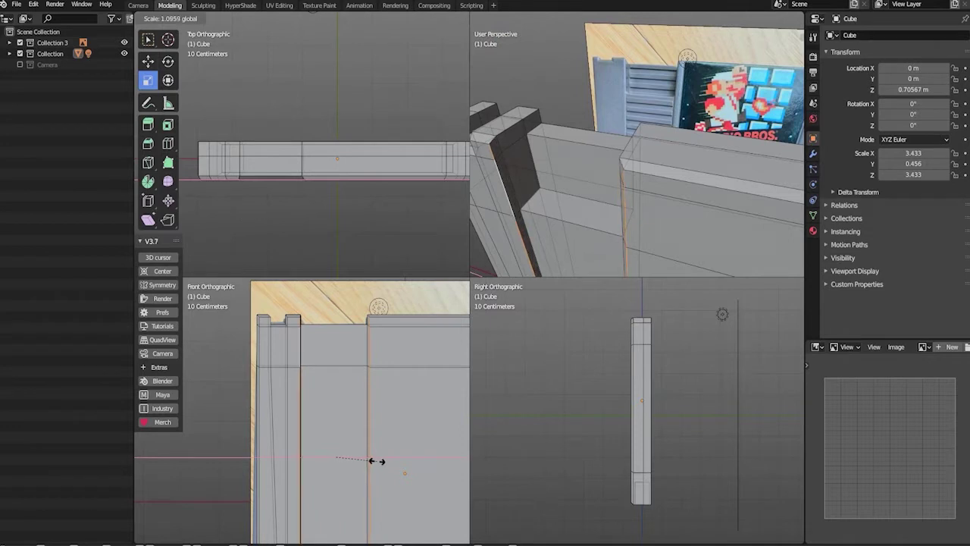
left_click(376, 461)
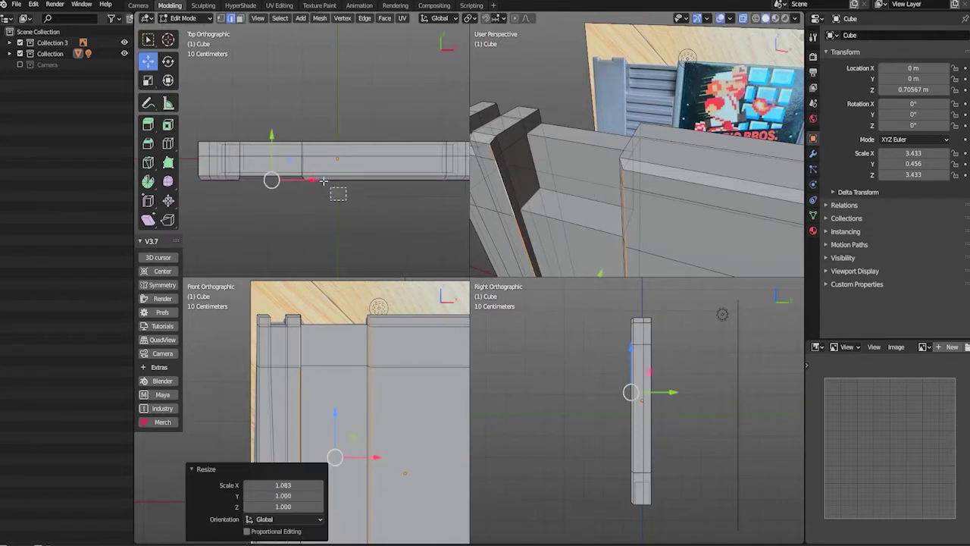
Select the recess's vertical front edge nearest the side rail and nudge it slightly along X.
left_click(301, 385)
scroll(346, 457, "up", 2)
left_click_drag(347, 474, 345, 474)
middle_click_drag(365, 444, 382, 440, "shift")
middle_click_drag(311, 205, 342, 197, "shift")
Select the faces on the back of the cartridge and extrude them outward by about 0.108 m.
right_click_drag(371, 156, 375, 186)
left_click_drag(246, 122, 440, 143)
left_click_drag(523, 144, 609, 100, "alt")
middle_click_drag(608, 98, 663, 92)
middle_click_drag(669, 507, 653, 452, "alt")
right_click_drag(653, 453, 681, 463, "alt")
left_click_drag(671, 514, 542, 542, "ctrl")
left_click_drag(676, 194, 687, 191, "alt")
scroll(348, 157, "up", 3)
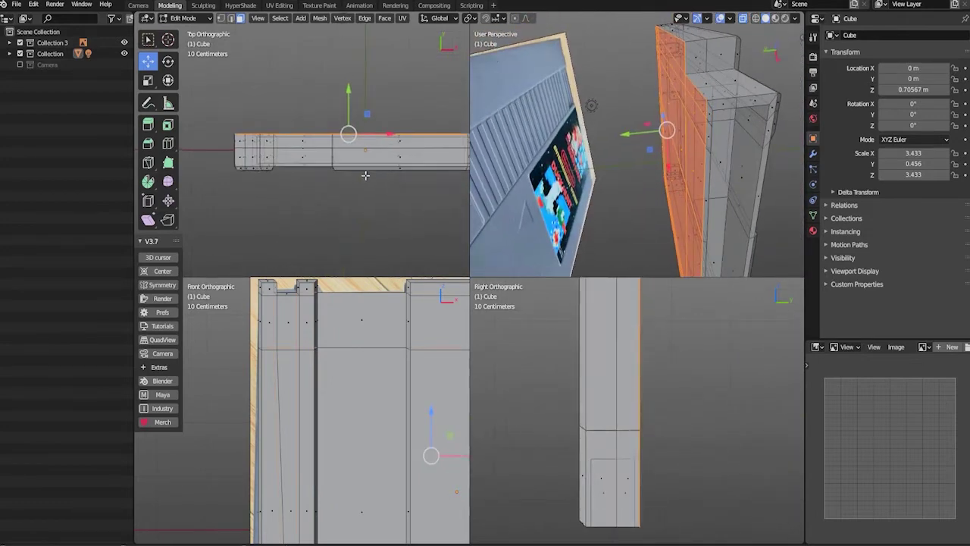
key("ctrl+e")
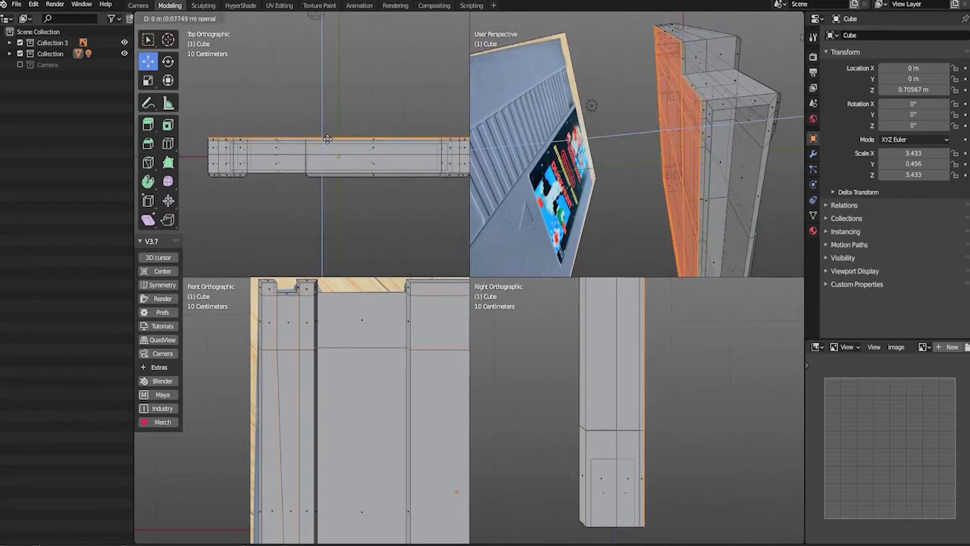
left_click(328, 138)
Scale the extruded back faces to 0.98 on the X, Y and Z axes.
key("r")
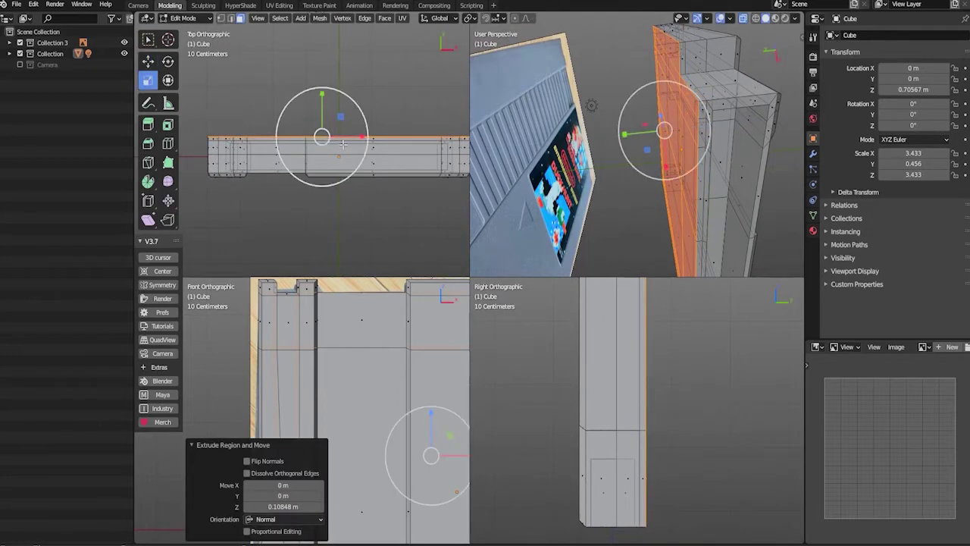
left_click_drag(352, 175, 349, 171)
key("Return")
left_click(297, 508)
type(".9")
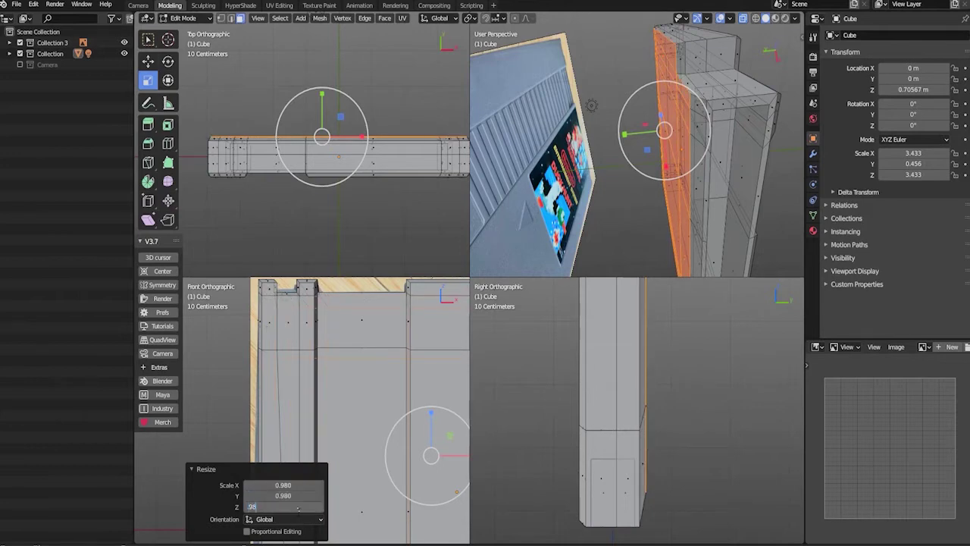
type("8")
key("Return")
mouse_move(712, 80)
middle_mouse_down()
mouse_move(770, 114)
mouse_move(728, 119)
mouse_move(711, 157)
middle_mouse_up()
left_click(728, 119)
Leave Edit Mode, preview the cartridge in rendered shading and return to solid shading.
key("Tab")
left_click(786, 19)
mouse_move(736, 115)
middle_mouse_down()
mouse_move(704, 108)
mouse_move(682, 164)
mouse_move(664, 171)
middle_mouse_up()
left_click(765, 19)
Enable wireframe in the cartridge object's viewport display settings.
left_click(828, 270)
left_click(882, 311)
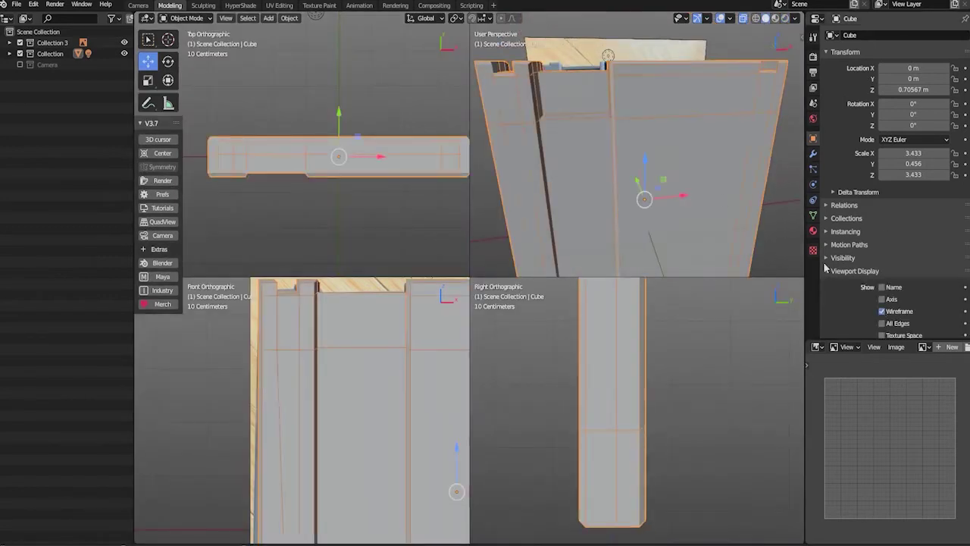
left_click(826, 270)
left_click(785, 206)
Switch the viewports to wireframe shading and frame the cartridge over the reference photo in the front view.
scroll(667, 152, "down", 4)
middle_click_drag(438, 393, 432, 381, "shift")
scroll(284, 392, "down", 4)
mouse_move(348, 425)
middle_mouse_down("shift")
mouse_move(317, 396)
mouse_move(328, 385)
middle_mouse_up("shift")
key("shift+z")
middle_click_drag(288, 460, 273, 444, "shift")
scroll(304, 432, "down", 1)
middle_click_drag(369, 417, 365, 437, "shift")
left_click(388, 445)
left_click(388, 445)
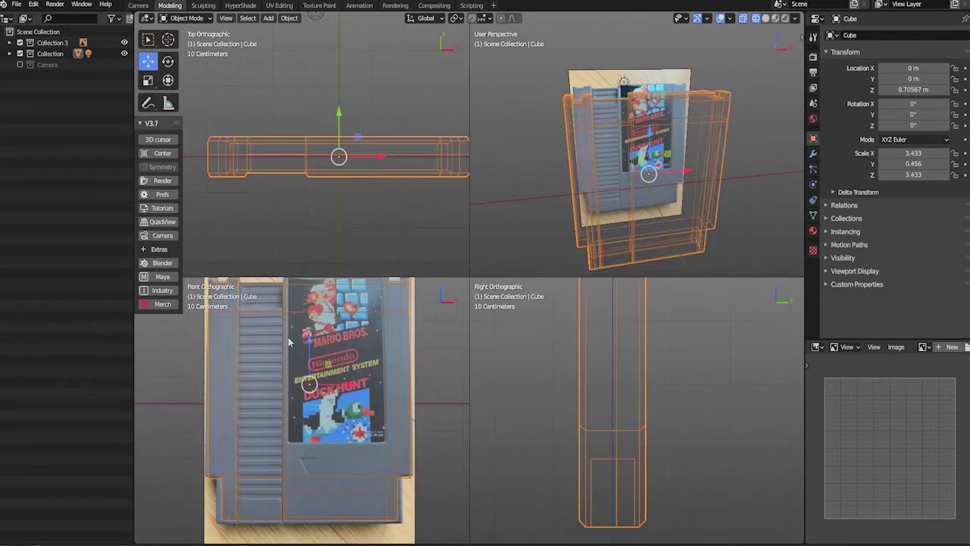
Enter edge editing, cut a horizontal edge loop just below the label's bottom edge and scale it to 0.597 on Z.
key("Tab")
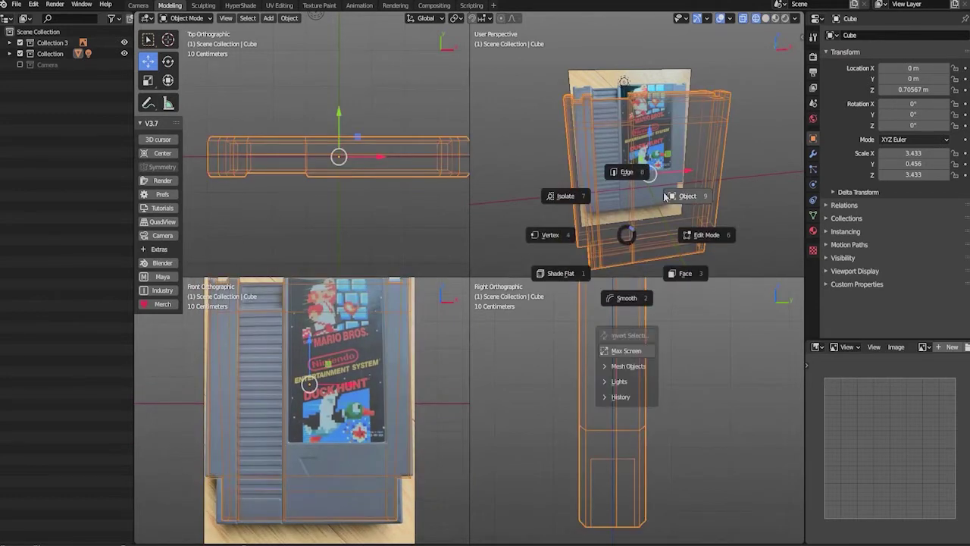
left_click(633, 182)
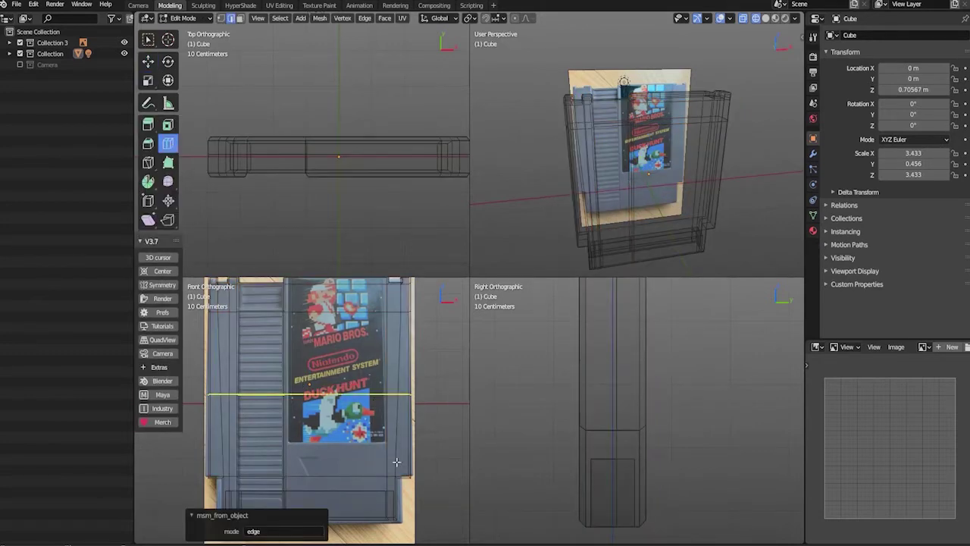
left_click_drag(388, 456, 389, 514)
middle_click_drag(402, 424, 453, 375, "alt")
key("r")
left_click_drag(351, 373, 352, 388)
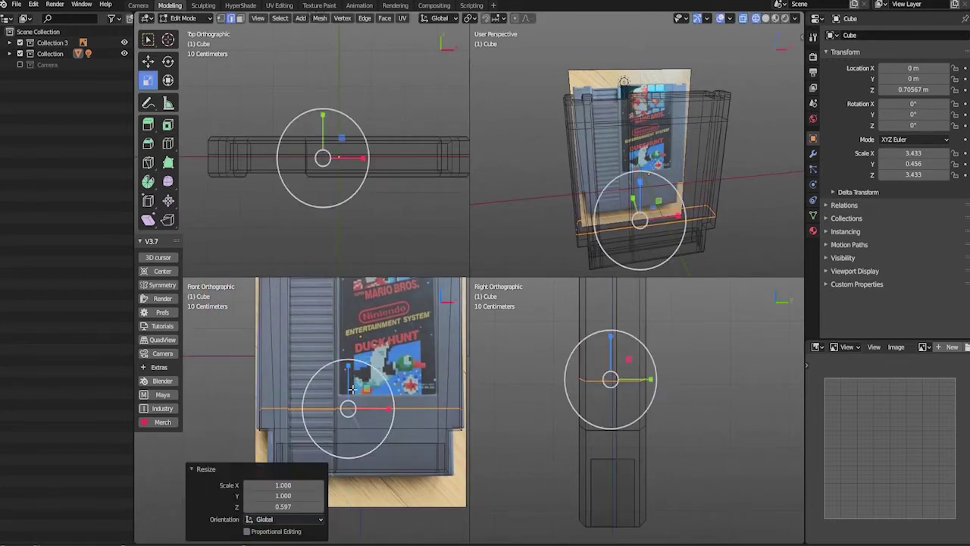
key("Return")
Switch to face selection and select all faces over the label area, from the new loop up to the cartridge's top edge.
middle_click_drag(435, 443, 409, 512, "alt")
key("w")
left_click_drag(523, 155, 724, 150, "alt")
left_click(765, 19)
left_click(756, 19)
middle_click_drag(417, 337, 417, 313, "alt")
right_click(416, 312)
left_click(460, 349)
left_click_drag(378, 394, 350, 305)
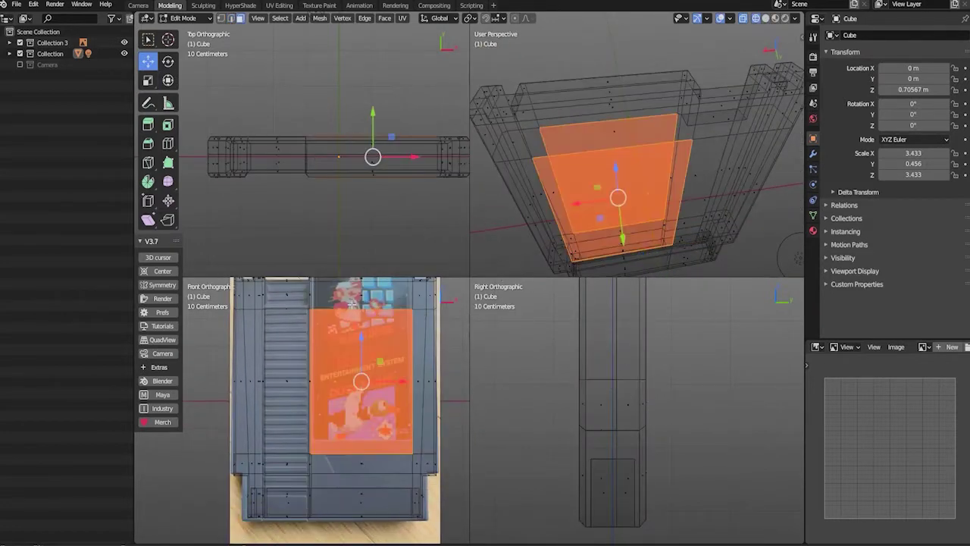
middle_click_drag(363, 335, 355, 362, "alt")
left_click_drag(364, 346, 365, 349, "shift")
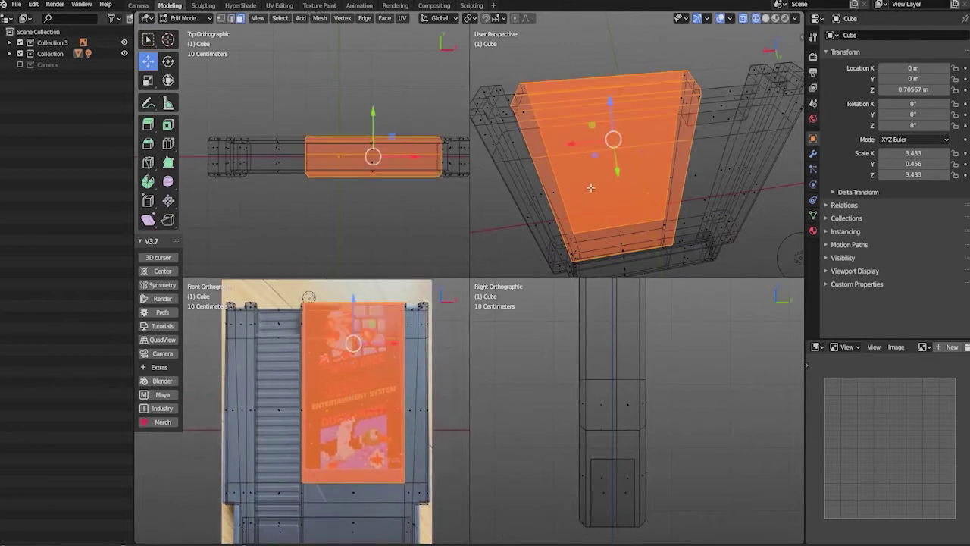
Check the selection in solid shading and deselect the faces on the back, keeping the front and top label faces.
left_click_drag(589, 190, 760, 175, "alt")
left_click(766, 18)
scroll(731, 114, "down", 4)
scroll(727, 136, "up", 4)
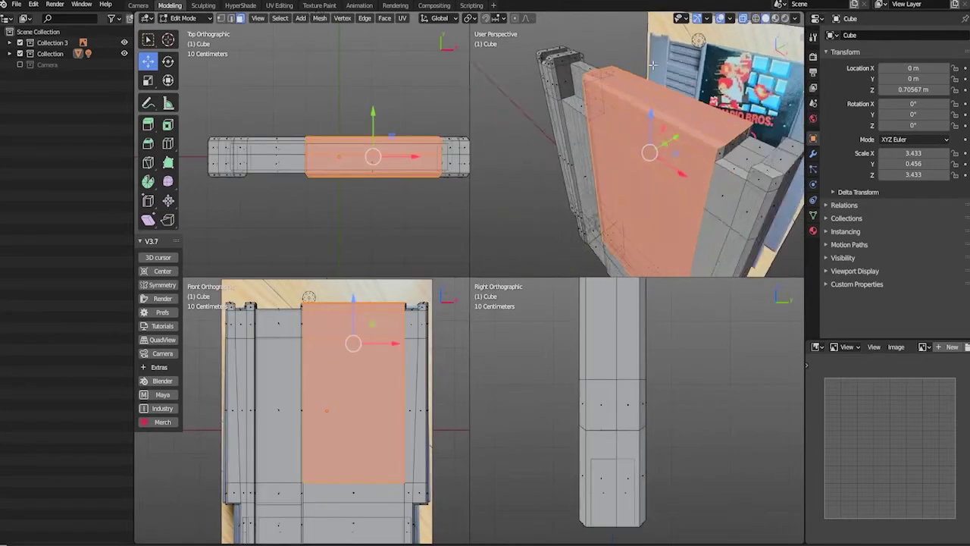
left_click_drag(769, 138, 711, 141, "alt")
scroll(744, 153, "down", 10)
scroll(744, 153, "up", 15)
scroll(744, 153, "down", 5)
left_click_drag(279, 102, 471, 142)
left_click_drag(647, 139, 706, 121, "alt")
Return to wireframe shading and inset the selected label faces by about 0.09 m to match the reference label.
middle_click_drag(385, 360, 348, 361, "alt")
scroll(348, 360, "up", 1)
left_click(755, 18)
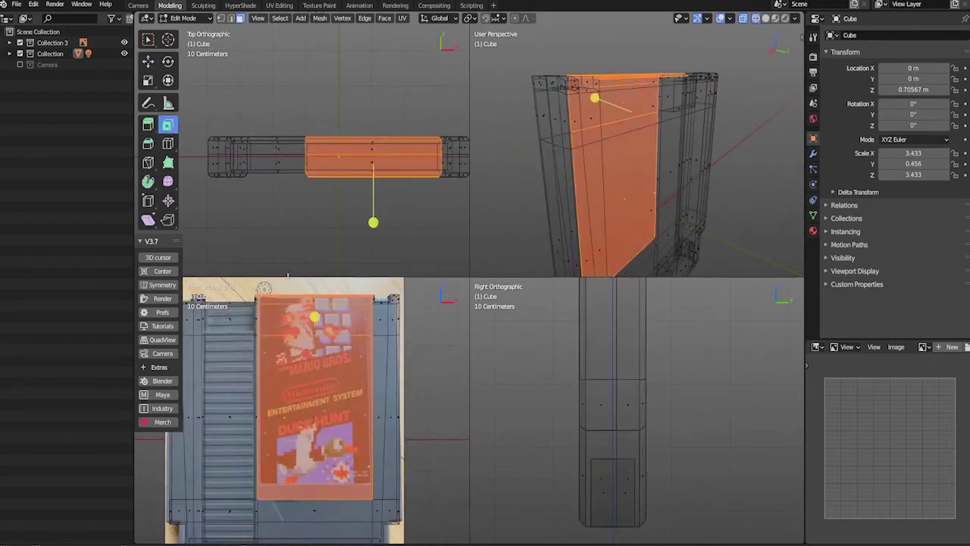
key("i")
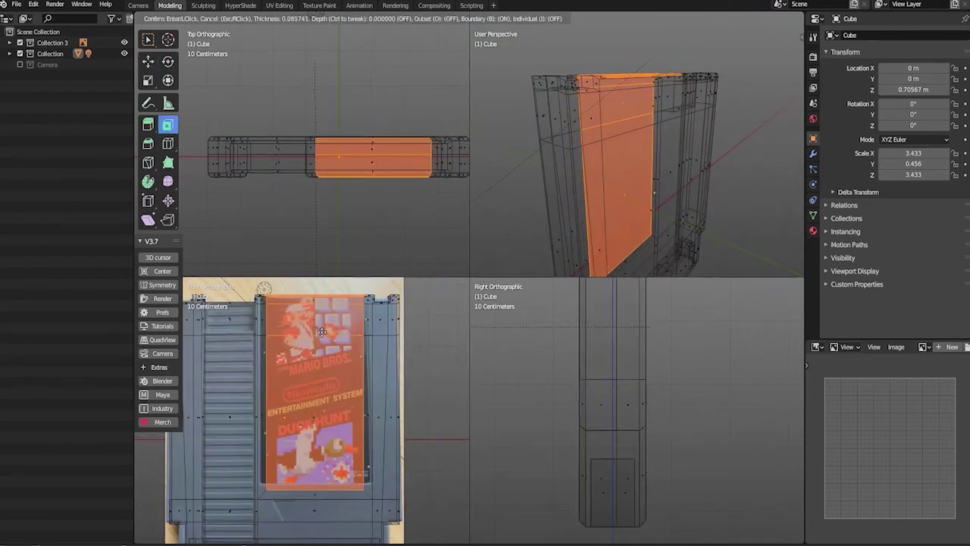